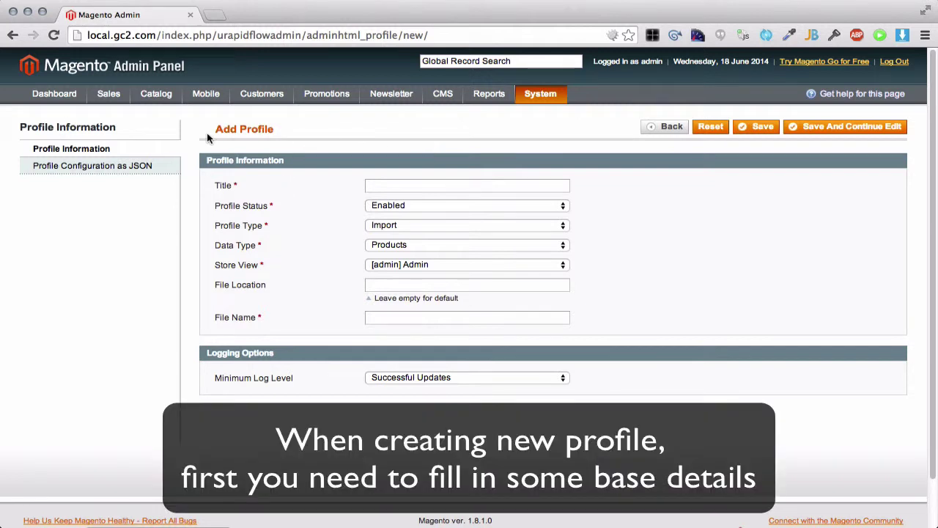
# - Title the new profile "Sample profile"
pyautogui.click(489, 183)
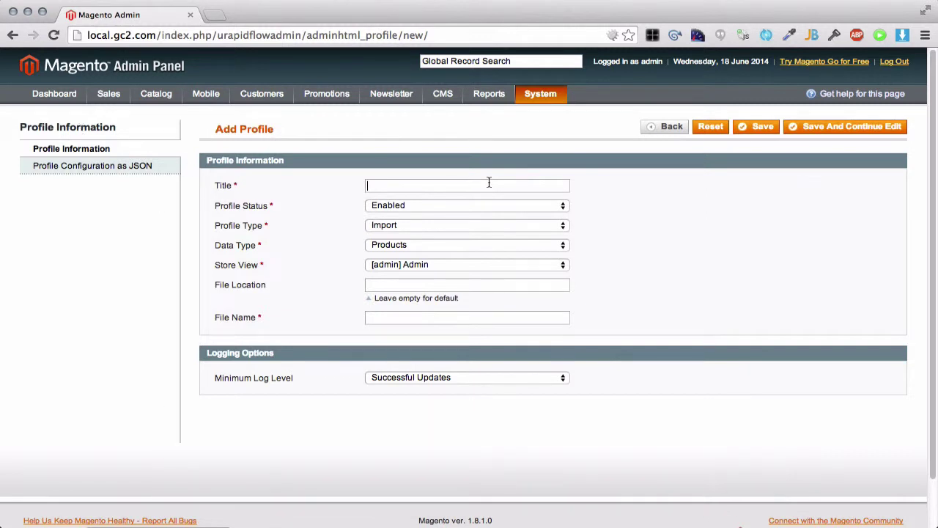
pyautogui.write('Sample profoi')
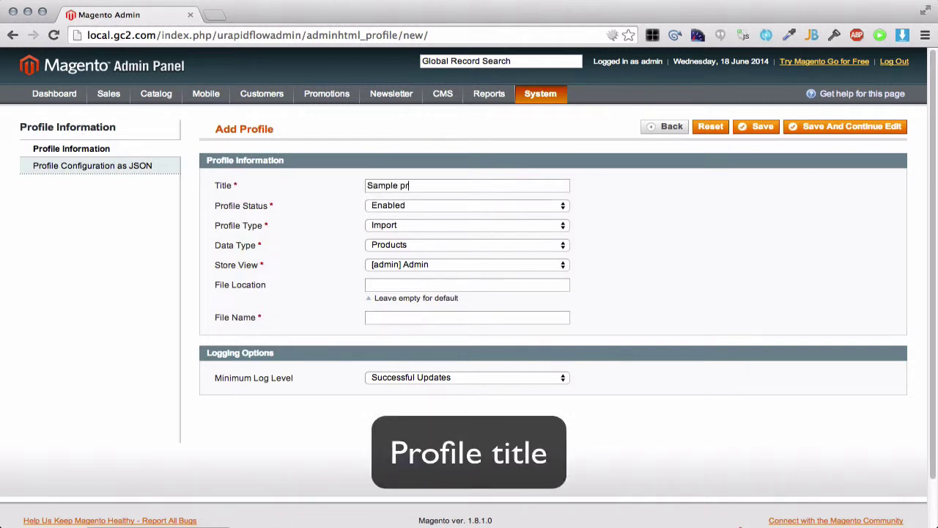
pyautogui.press('BackSpace')
pyautogui.write('ile')
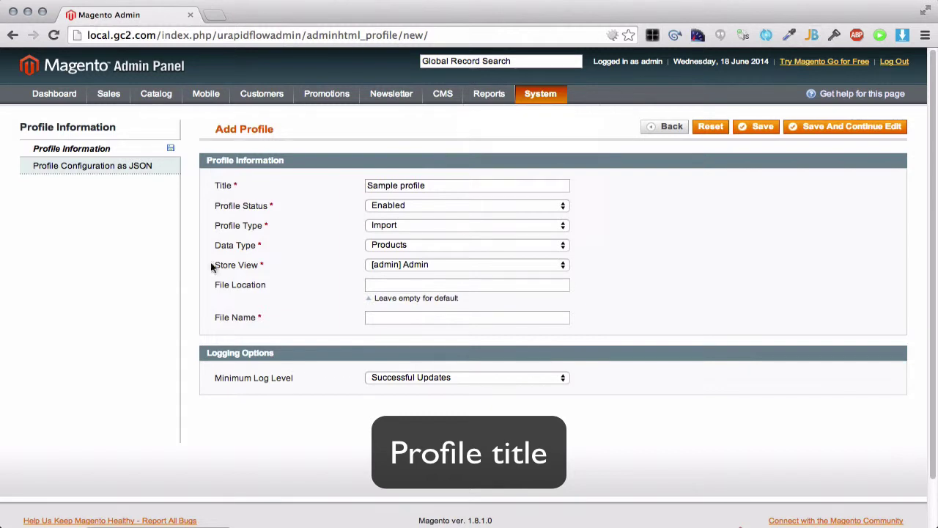
# - Review the available choices for the profile's status, profile type, data type and store view
pyautogui.click(467, 206)
pyautogui.click(610, 233)
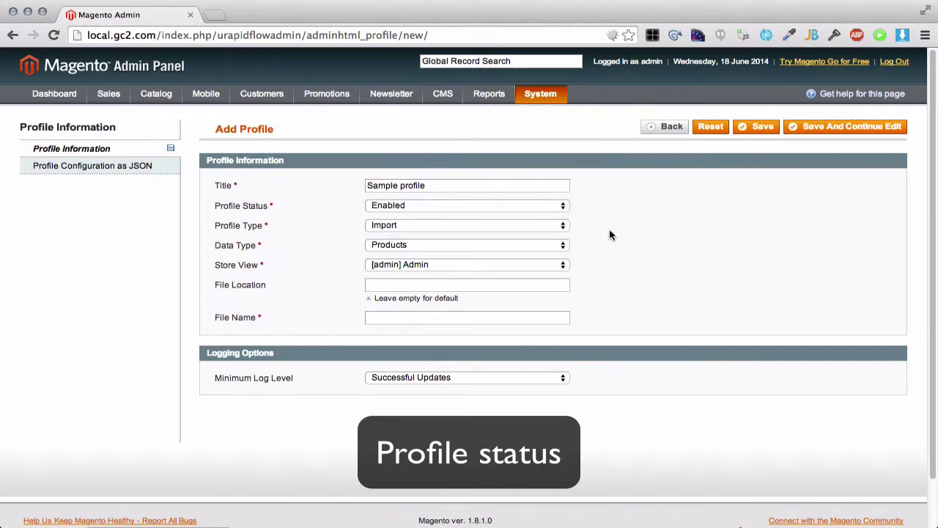
pyautogui.click(404, 224)
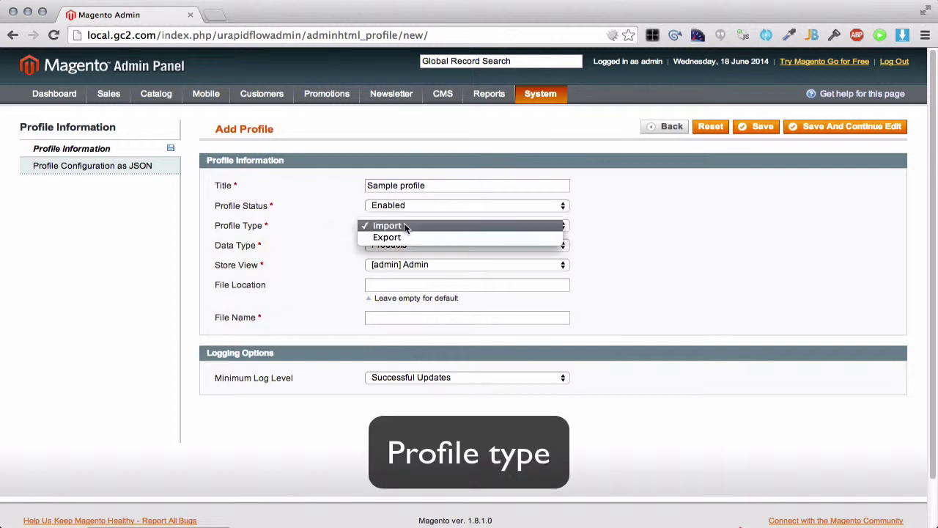
pyautogui.click(608, 248)
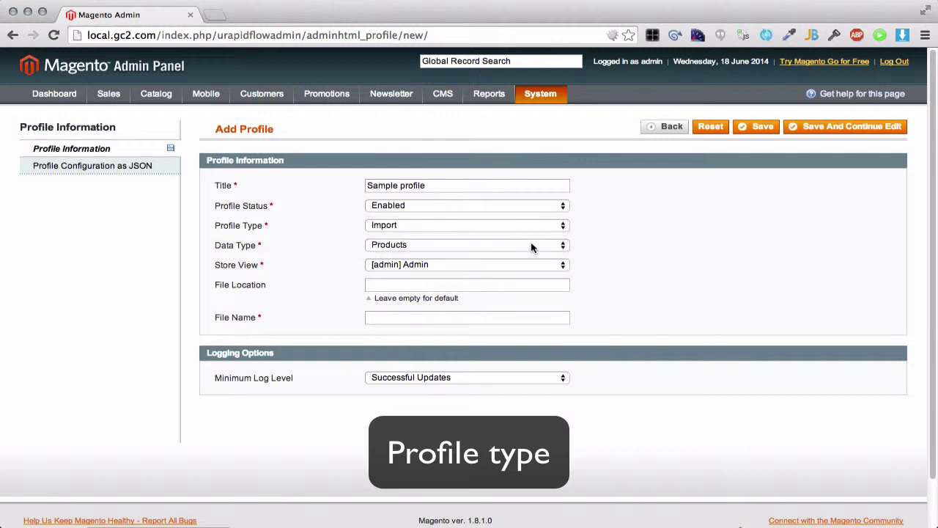
pyautogui.click(493, 248)
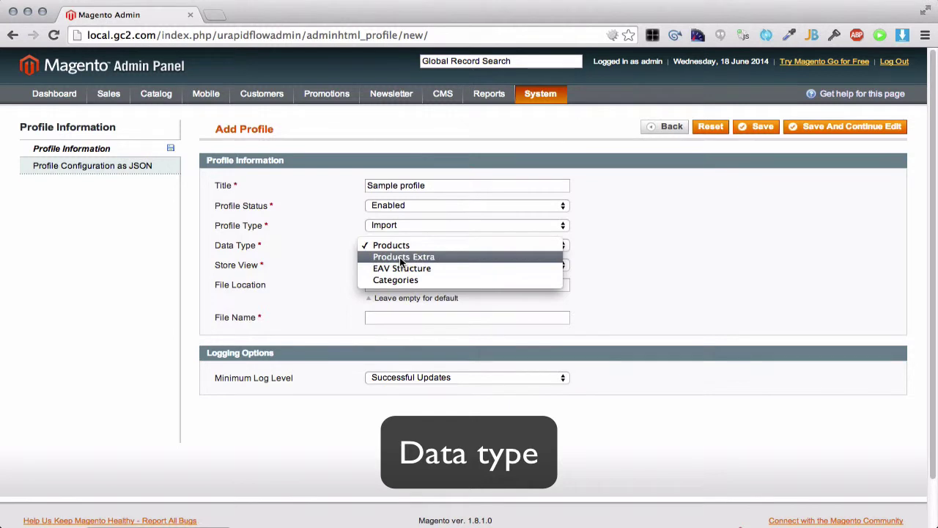
pyautogui.click(266, 286)
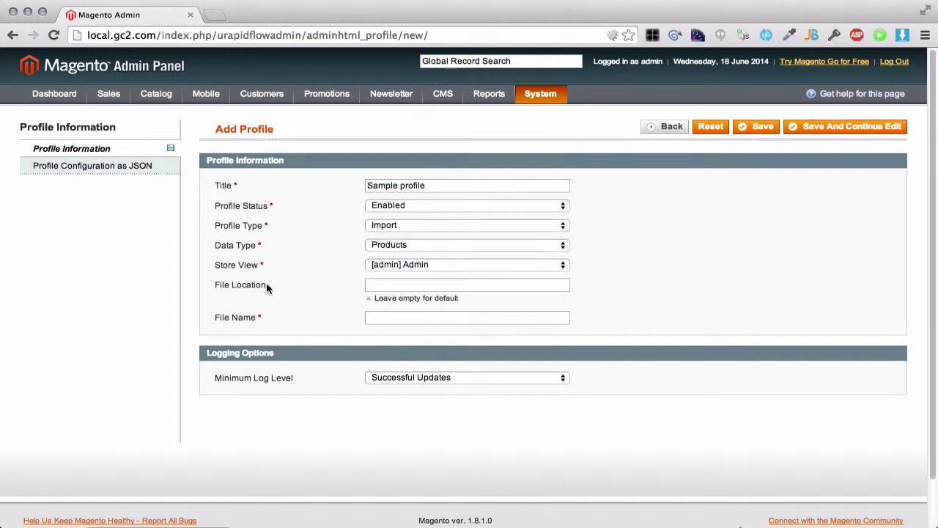
pyautogui.click(430, 268)
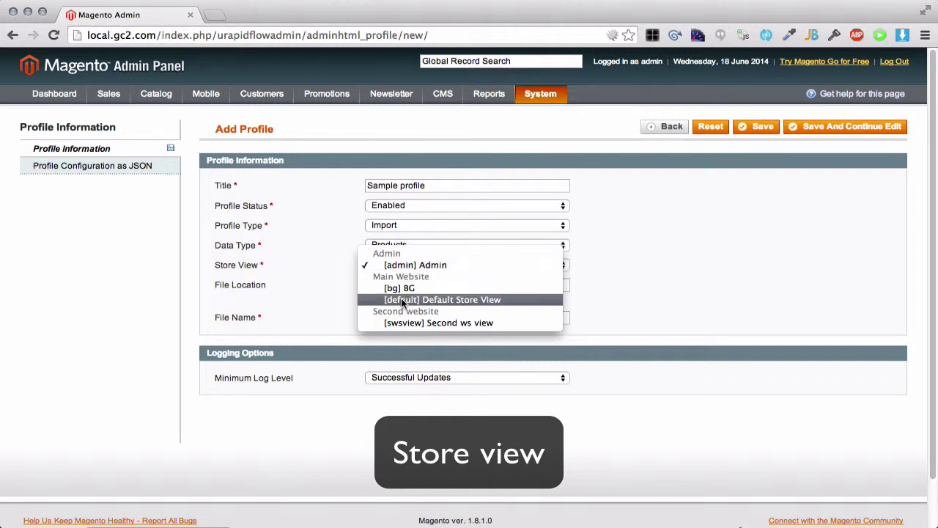
pyautogui.click(677, 298)
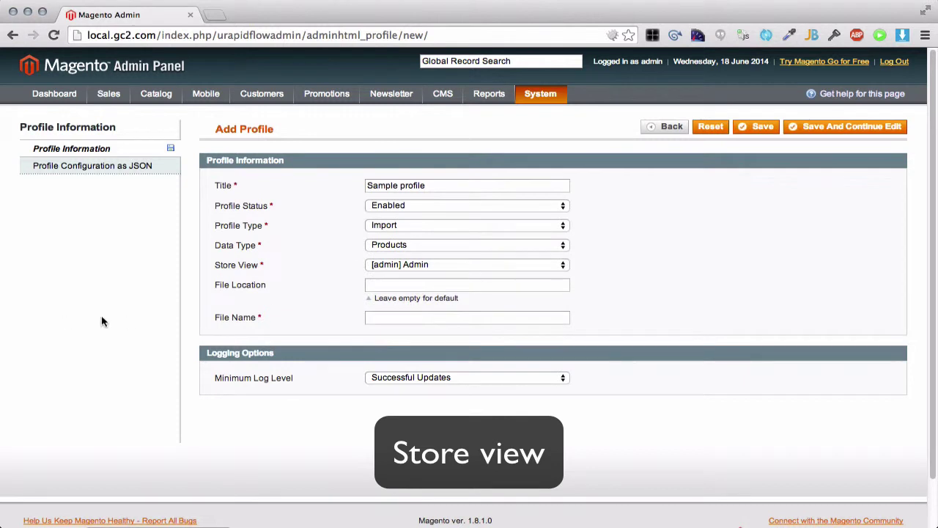
# - Set the profile's file location to {var}/urapidflow/import
pyautogui.click(401, 281)
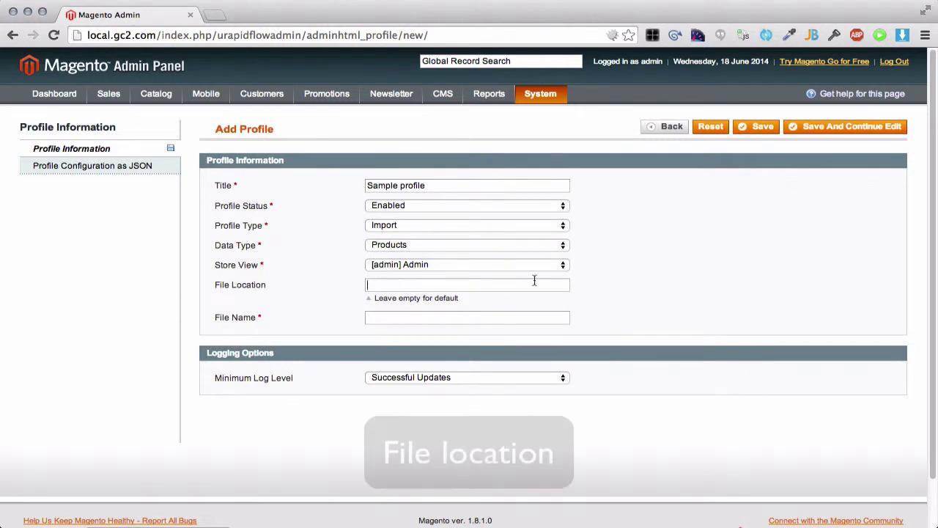
pyautogui.write('{}')
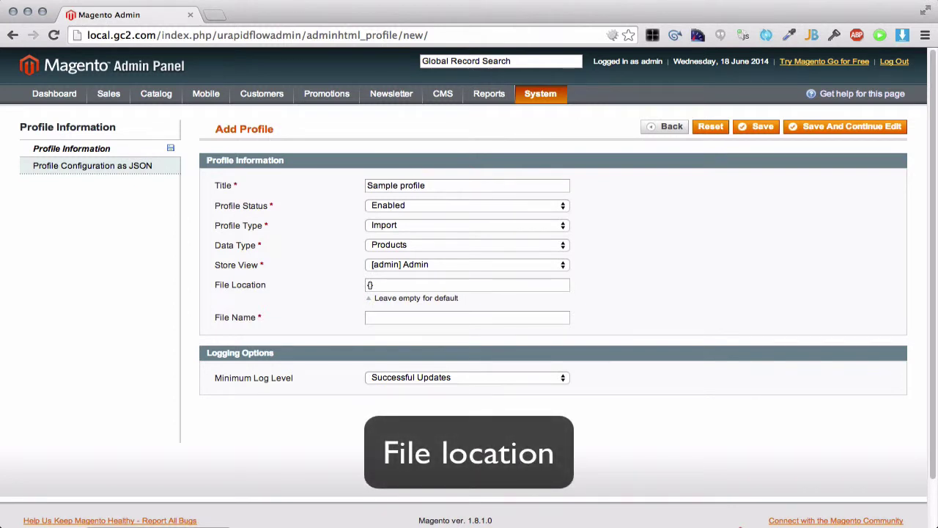
pyautogui.write('var')
pyautogui.write('/import')
pyautogui.press('BackSpace')
pyautogui.press('BackSpace')
pyautogui.press('BackSpace')
pyautogui.press('BackSpace')
pyautogui.press('BackSpace')
pyautogui.press('BackSpace')
pyautogui.write('urapidflow/impor')
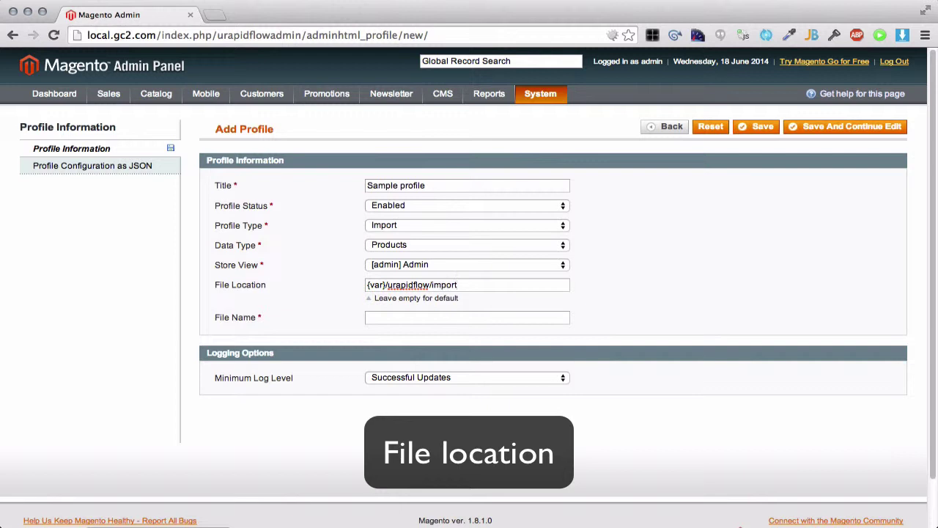
# - Name the profile's import file sample_import.csv
pyautogui.click(368, 316)
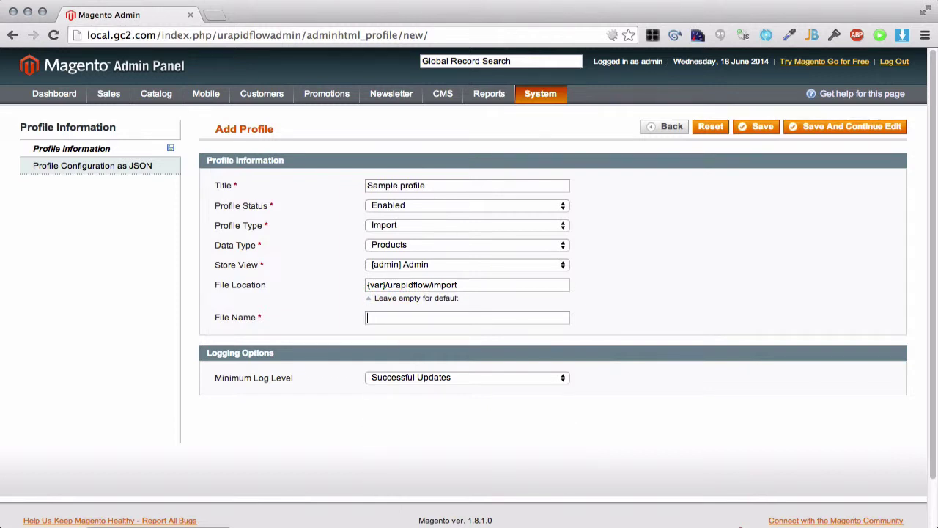
pyautogui.write('sample')
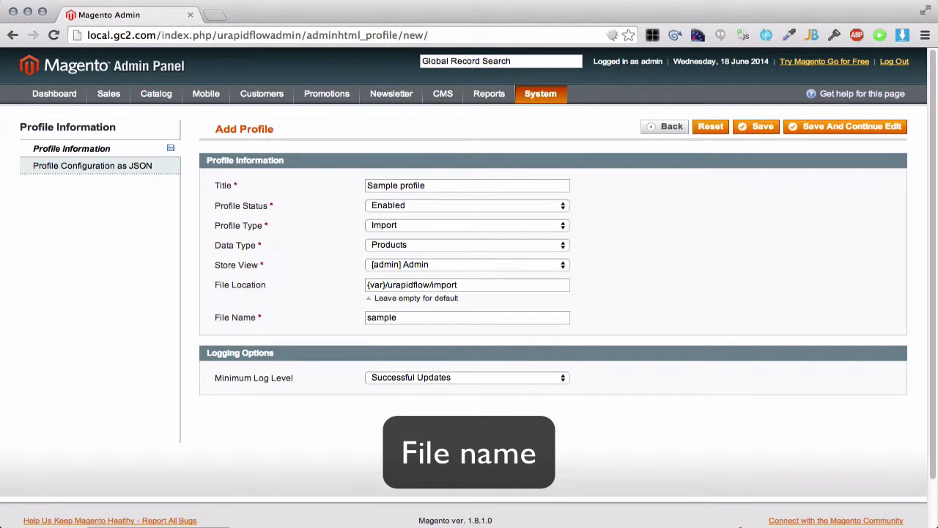
pyautogui.write('_import.csv')
# - Set the minimum log level to Warnings and save the profile, keeping it open for further editing
pyautogui.click(470, 381)
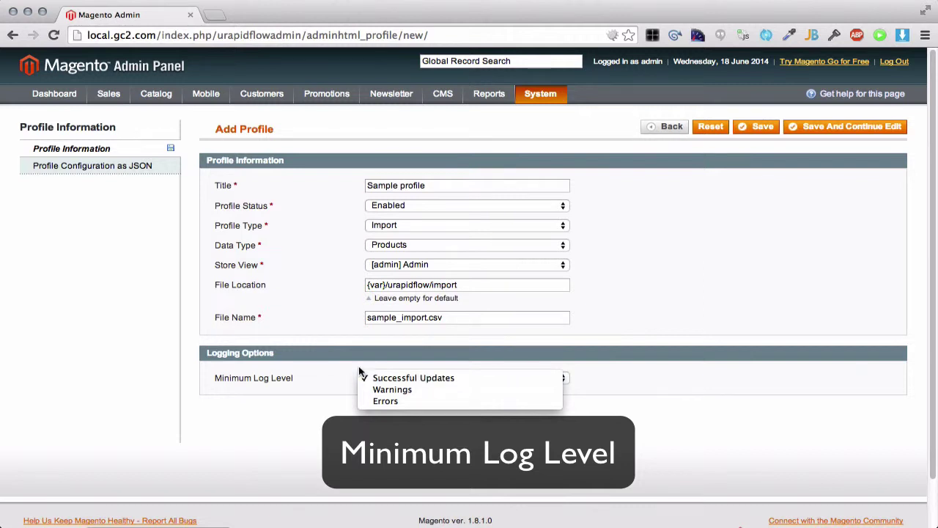
pyautogui.click(363, 396)
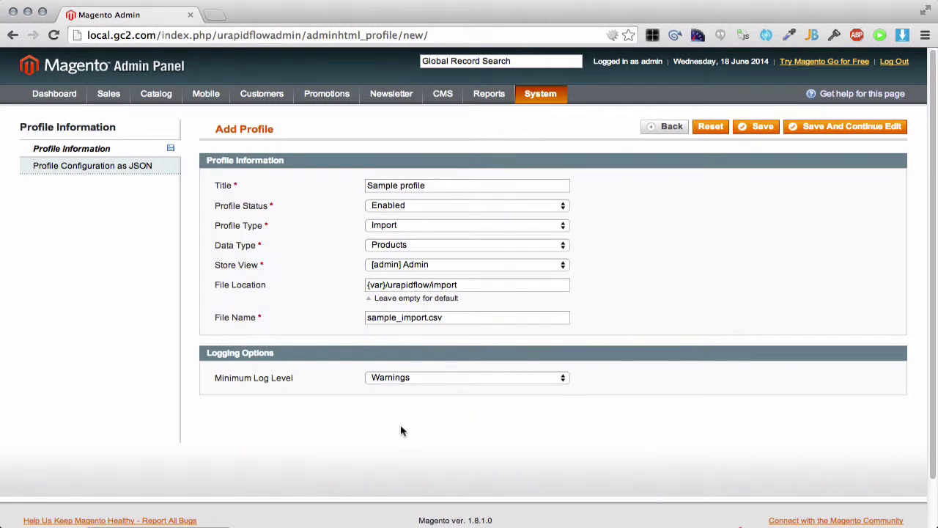
pyautogui.click(807, 129)
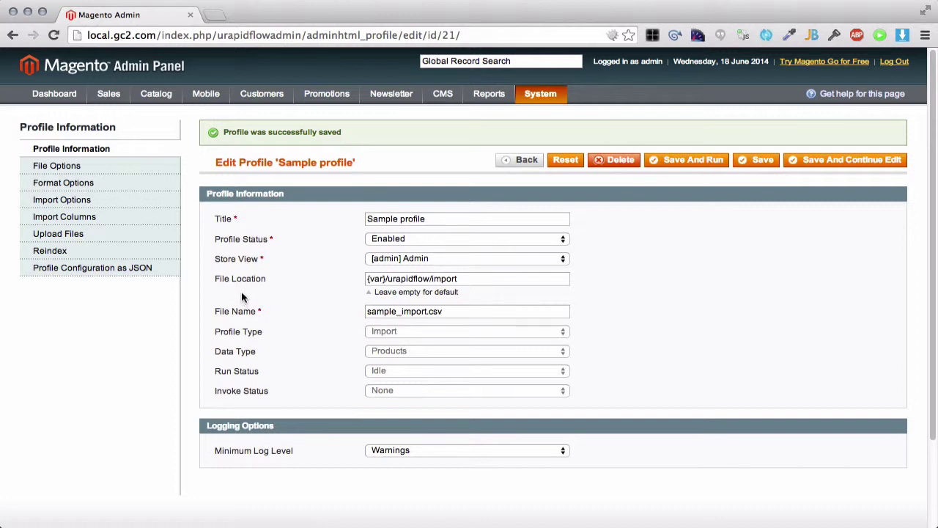
# - Set the remote server type to FTP in the profile's file options
pyautogui.click(147, 172)
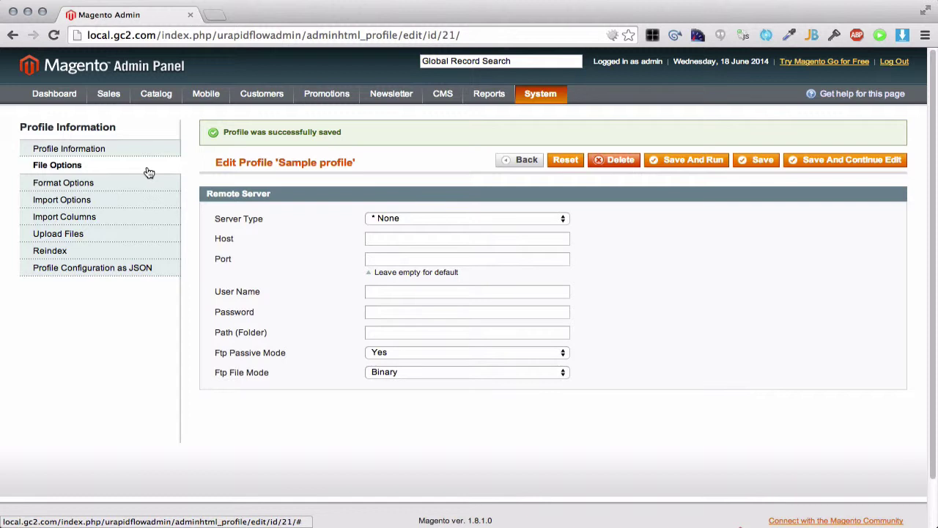
pyautogui.click(476, 220)
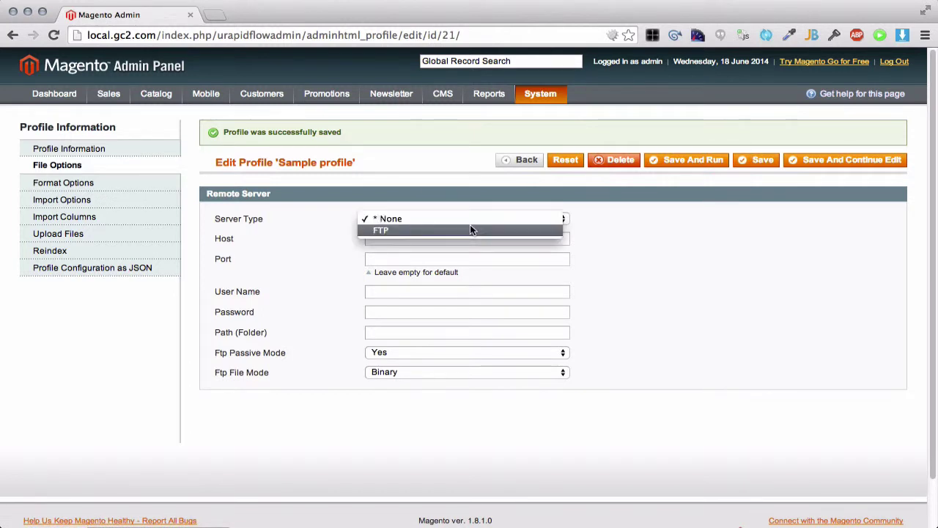
pyautogui.click(470, 230)
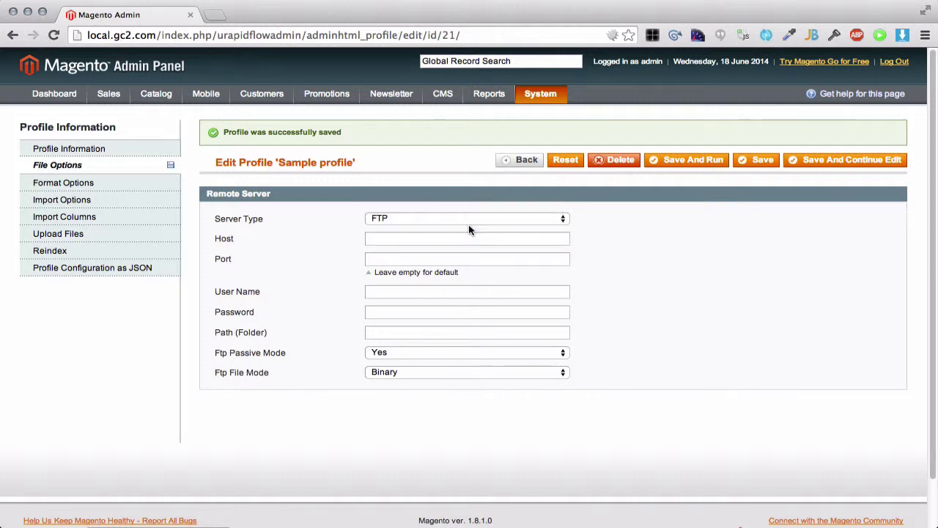
pyautogui.click(369, 239)
pyautogui.press('Tab')
# - Review the available choices for FTP passive mode and FTP file mode
pyautogui.click(383, 353)
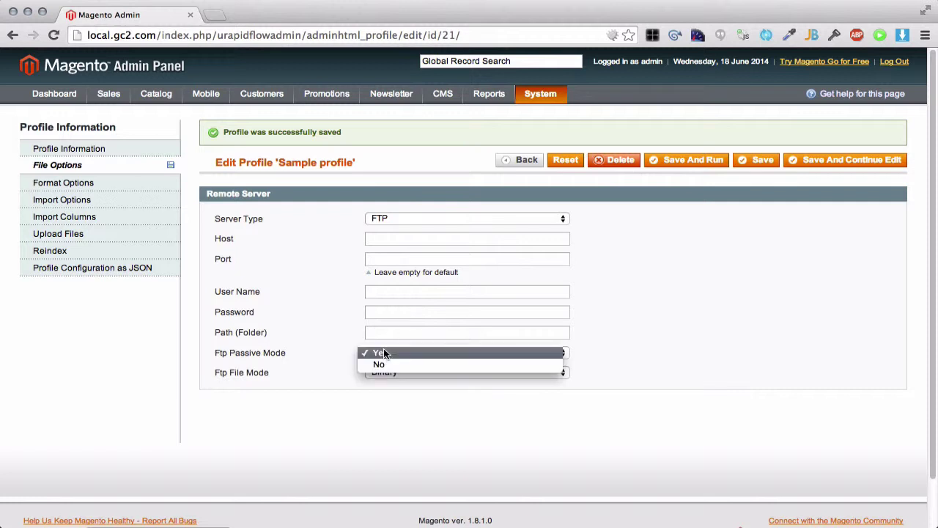
pyautogui.click(294, 357)
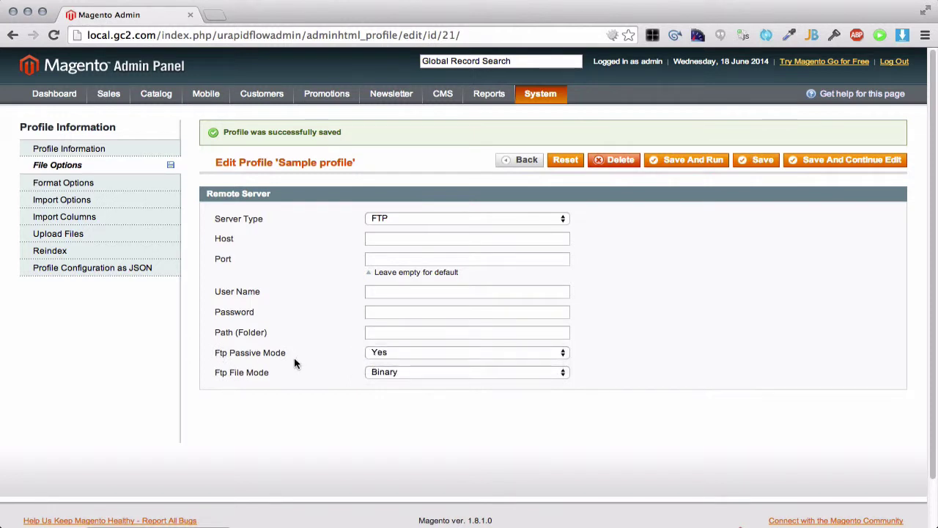
pyautogui.click(381, 376)
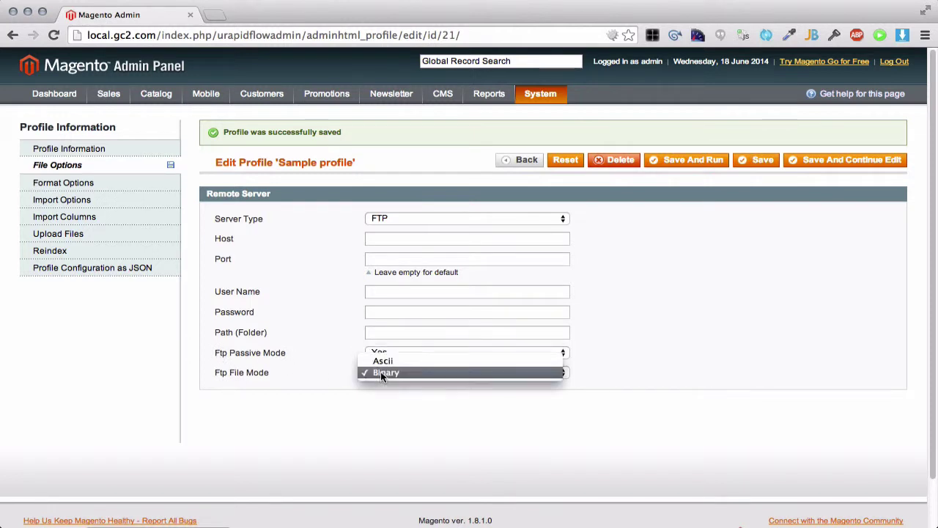
pyautogui.click(203, 395)
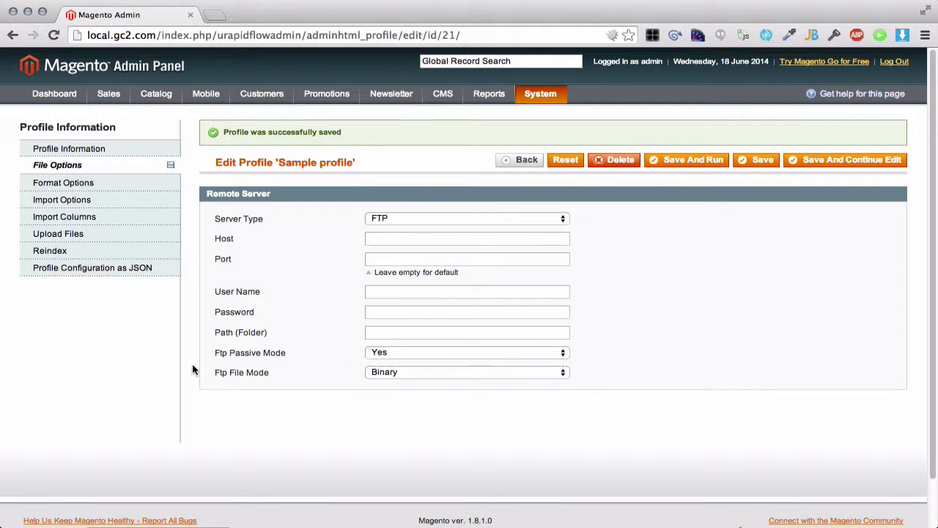
# - Review the CSV format options for file encoding and for handling illegal characters during conversion
pyautogui.click(154, 192)
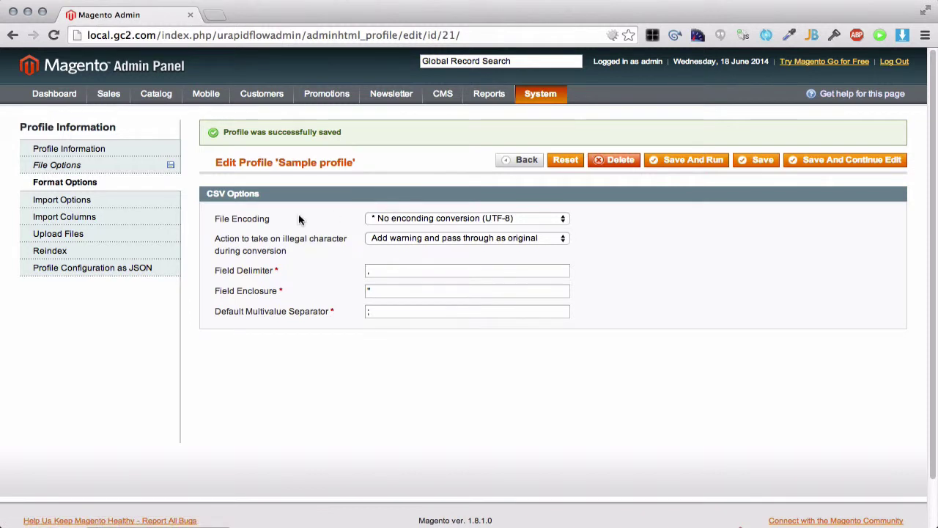
pyautogui.click(395, 219)
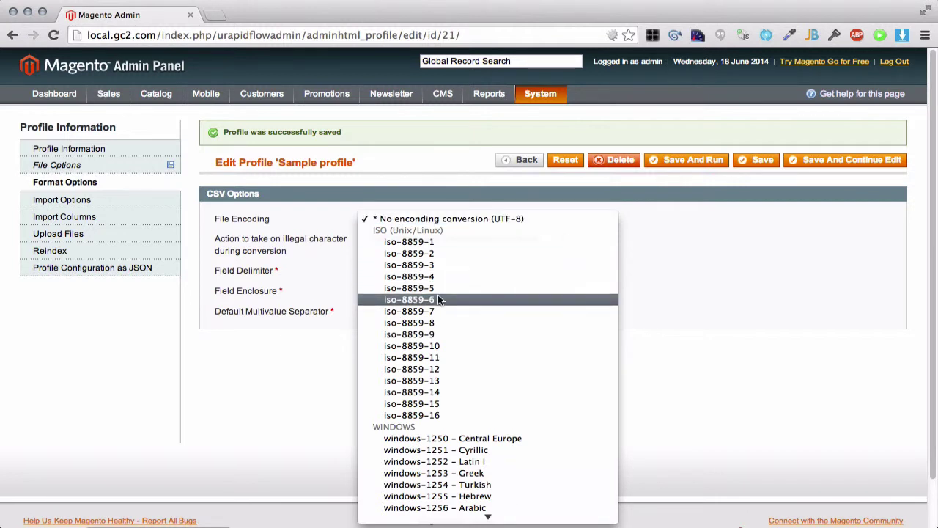
pyautogui.scroll(-2, 425, 418)
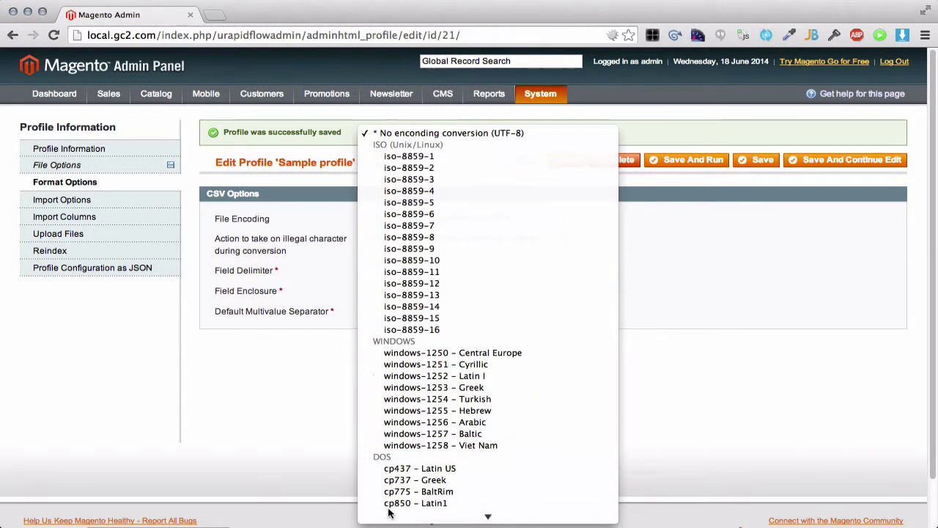
pyautogui.click(392, 413)
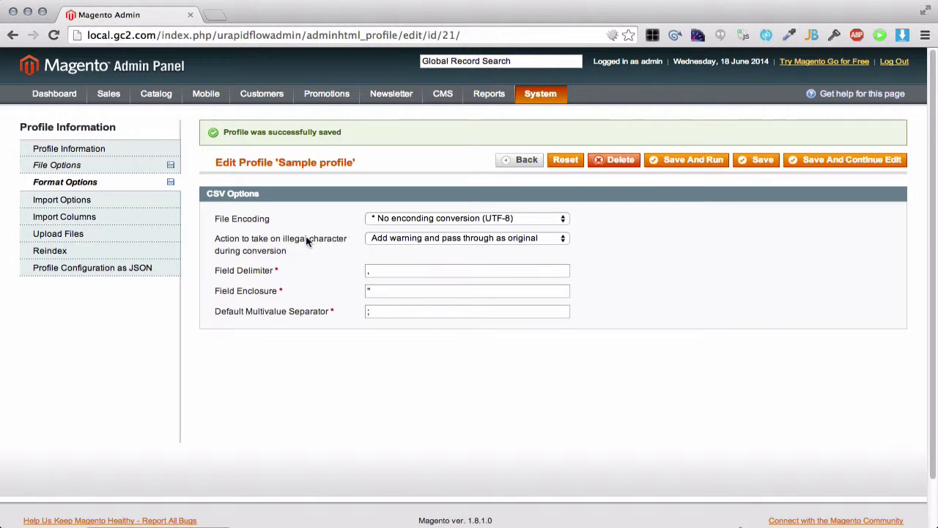
pyautogui.click(385, 245)
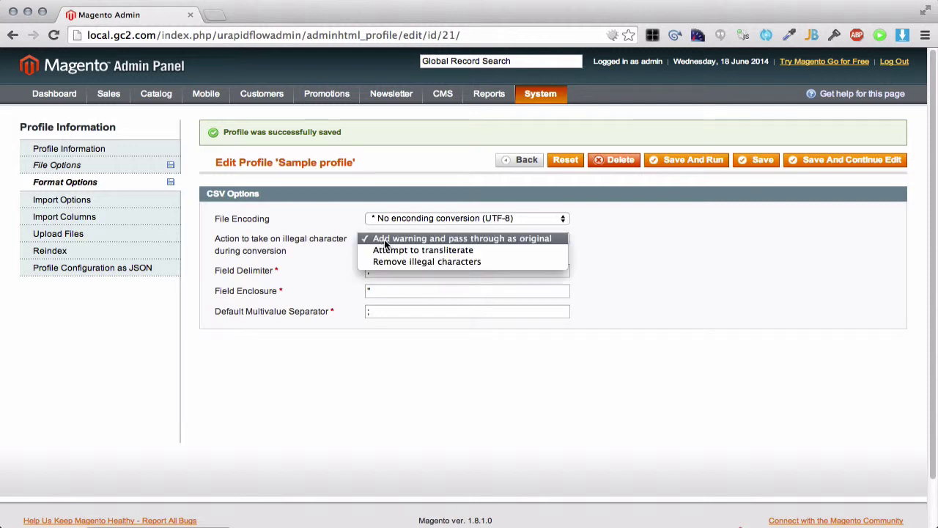
pyautogui.click(343, 272)
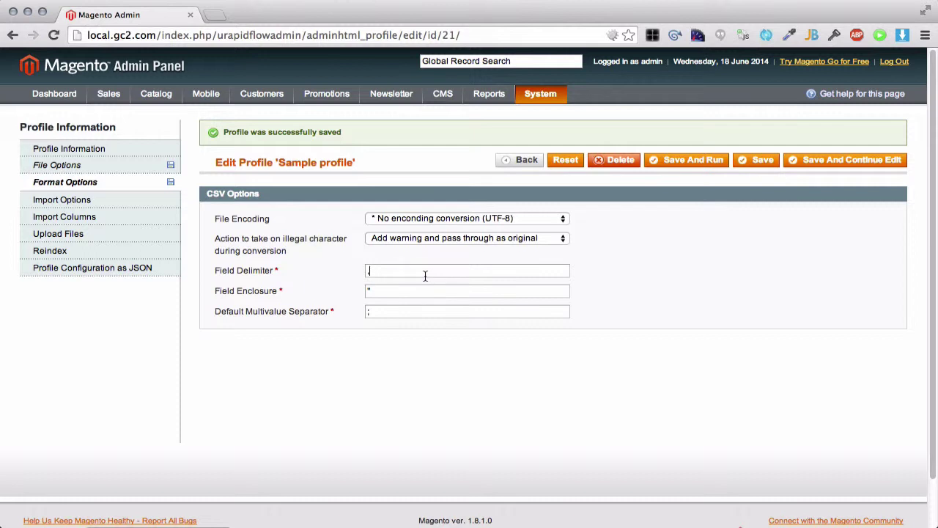
# - Examine the field delimiter and field enclosure settings in the CSV options
pyautogui.click(410, 295)
pyautogui.click(410, 294)
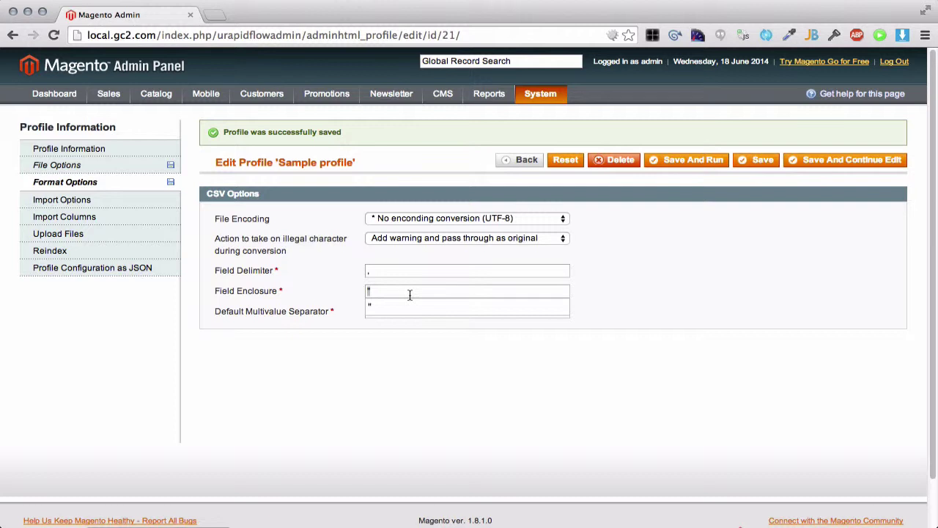
pyautogui.press('Escape')
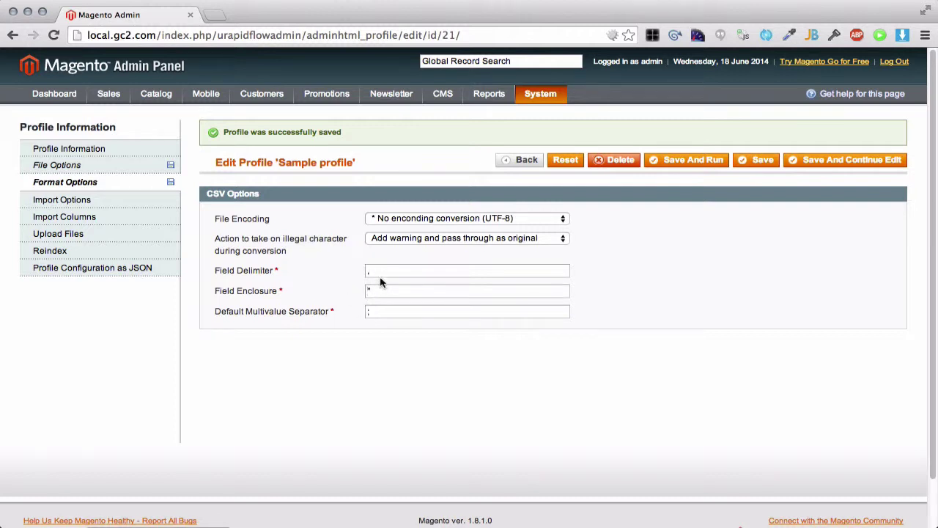
pyautogui.click(377, 270)
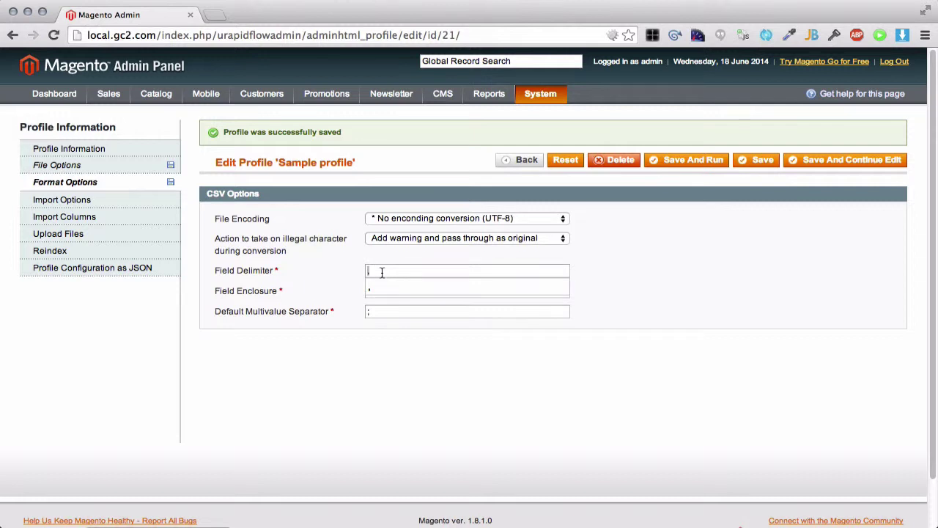
pyautogui.press('Tab')
pyautogui.click(477, 295)
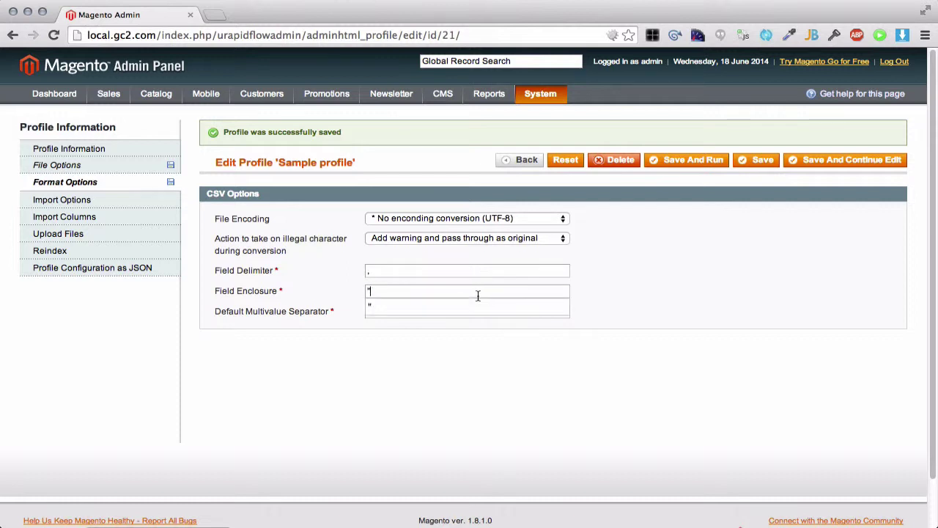
# - Open the profile's import options and look through their sections
pyautogui.click(598, 287)
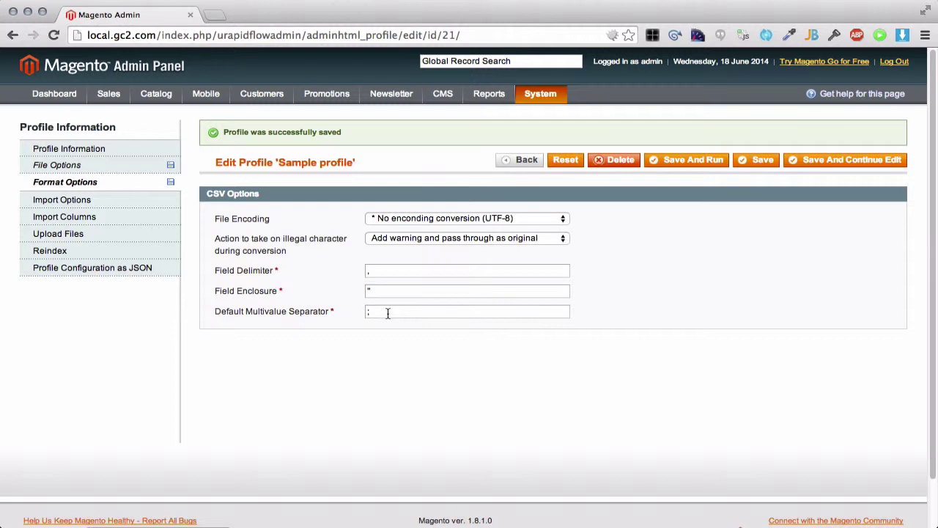
pyautogui.click(139, 207)
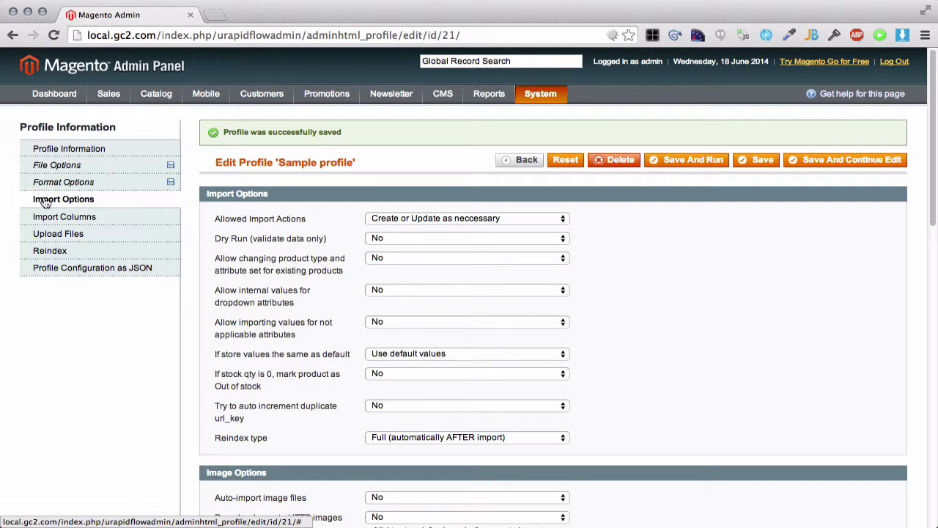
pyautogui.scroll(-5, 228, 215)
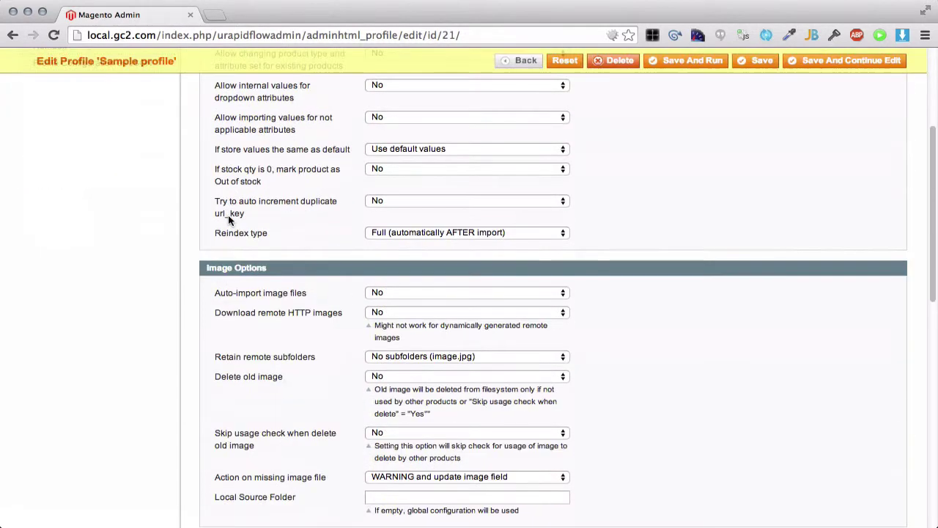
pyautogui.scroll(-5, 228, 215)
pyautogui.scroll(10, 228, 215)
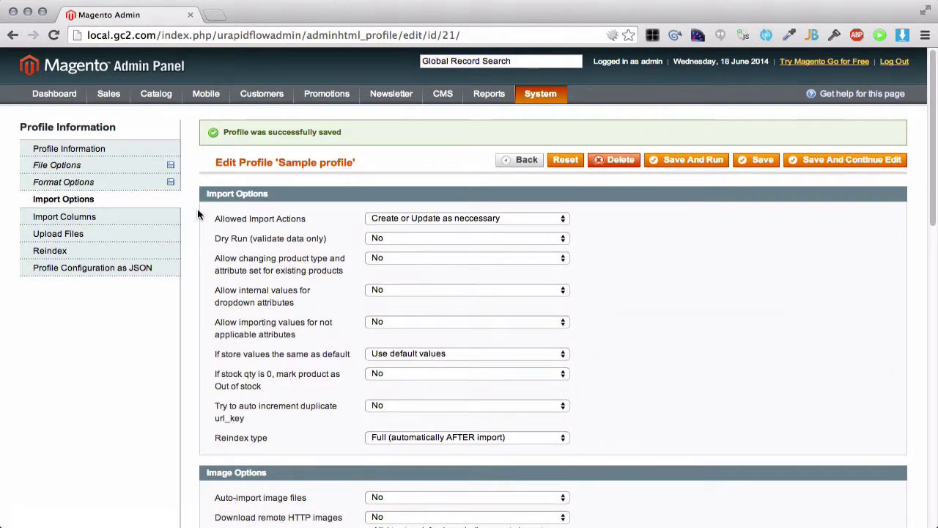
# - Review the available choices for allowed import actions and for the dry run that only validates data
pyautogui.click(393, 219)
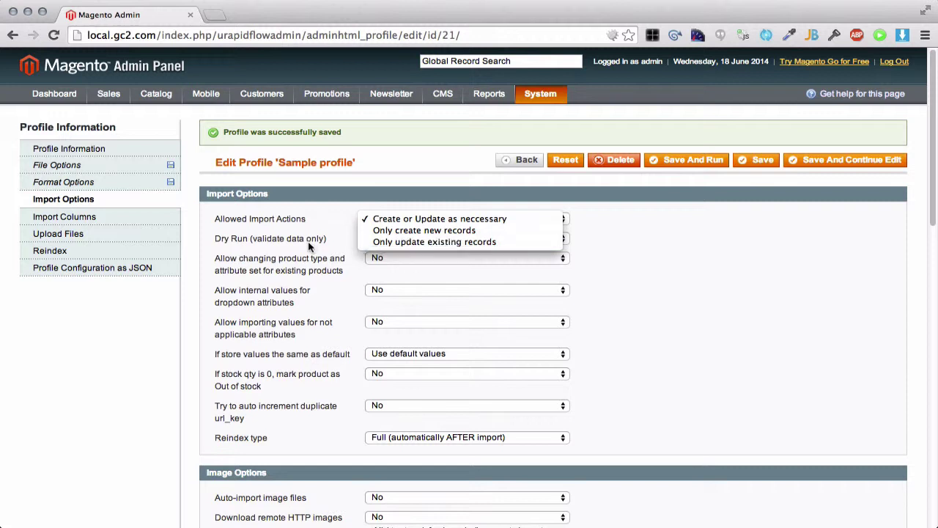
pyautogui.press('Return')
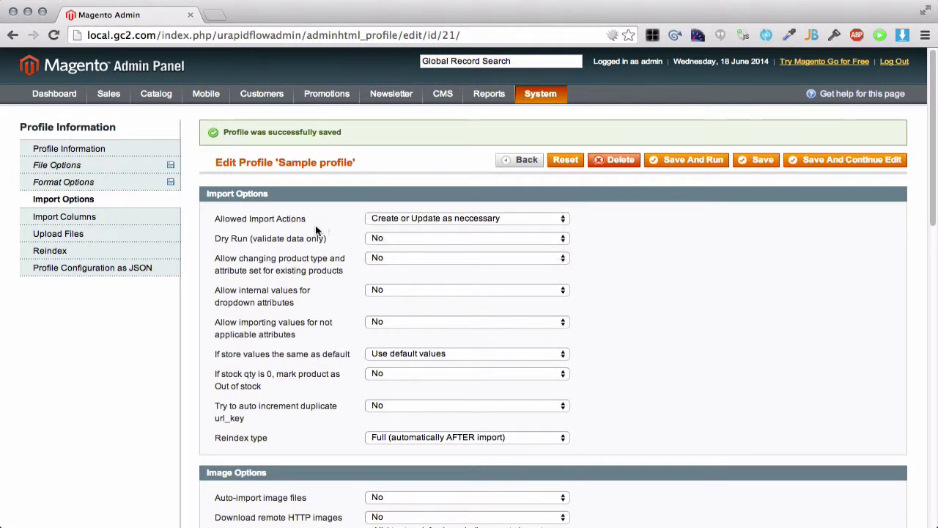
pyautogui.click(382, 239)
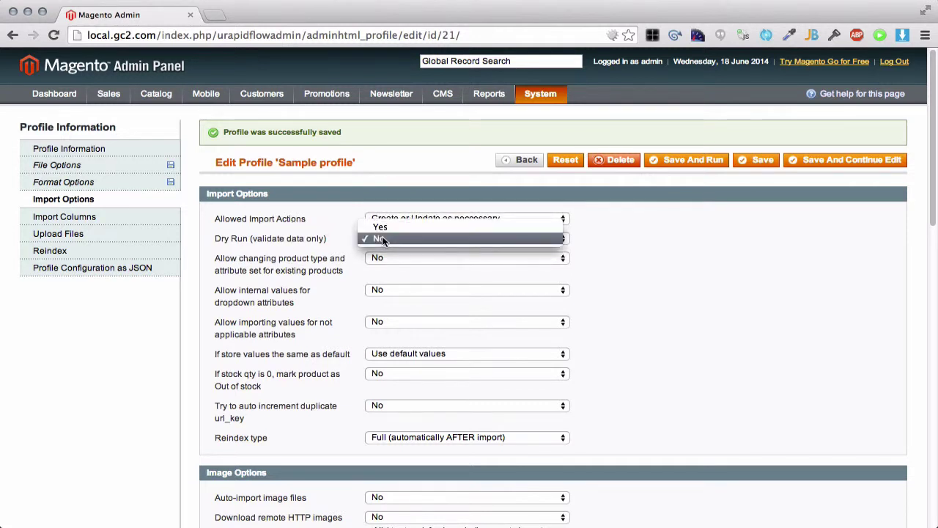
pyautogui.click(323, 233)
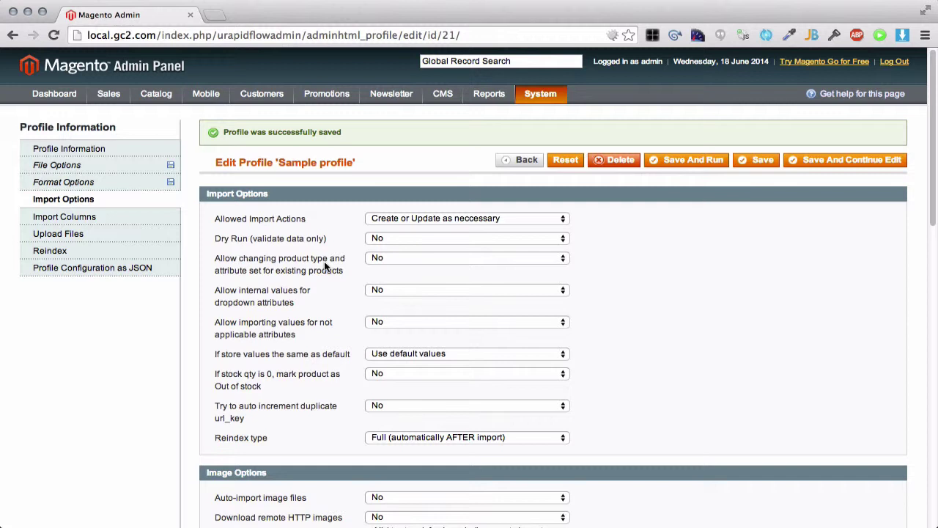
# - Review the choices for changing product type and attribute set of existing products and for internal values of dropdown attributes
pyautogui.click(376, 261)
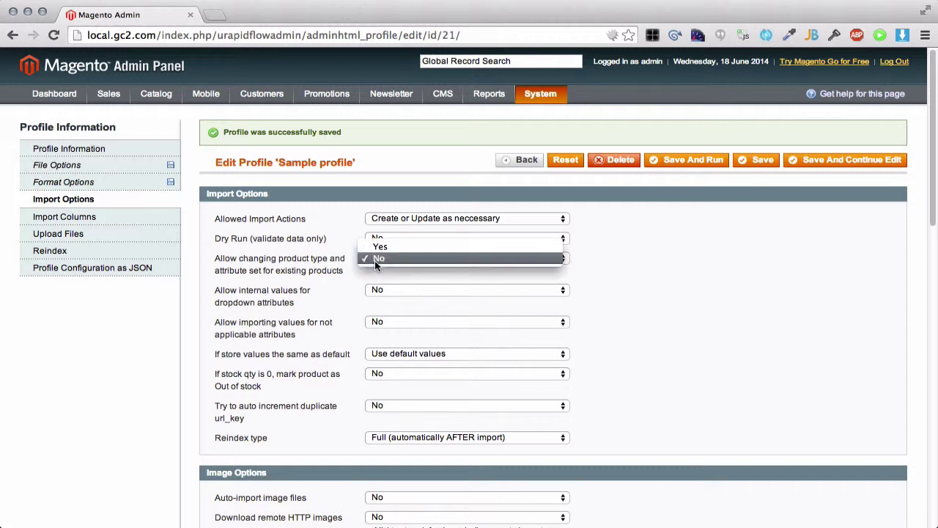
pyautogui.click(334, 282)
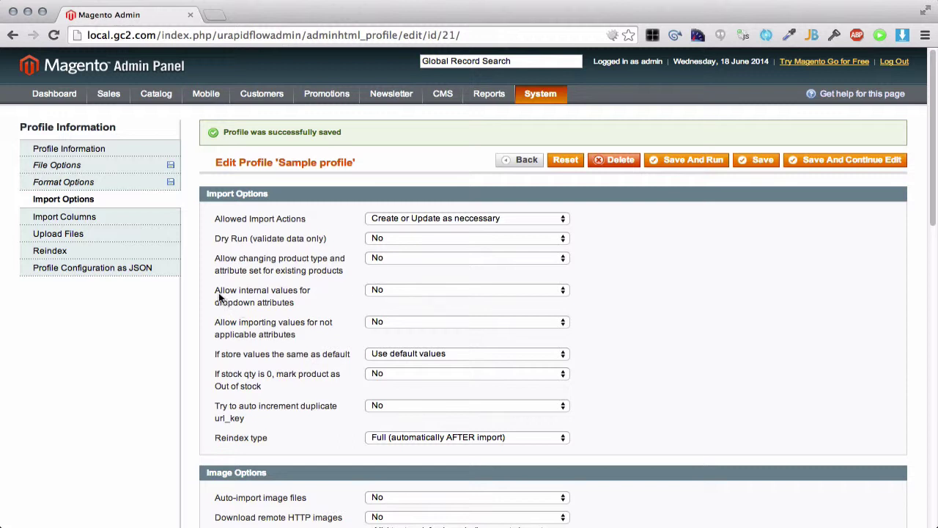
pyautogui.click(391, 290)
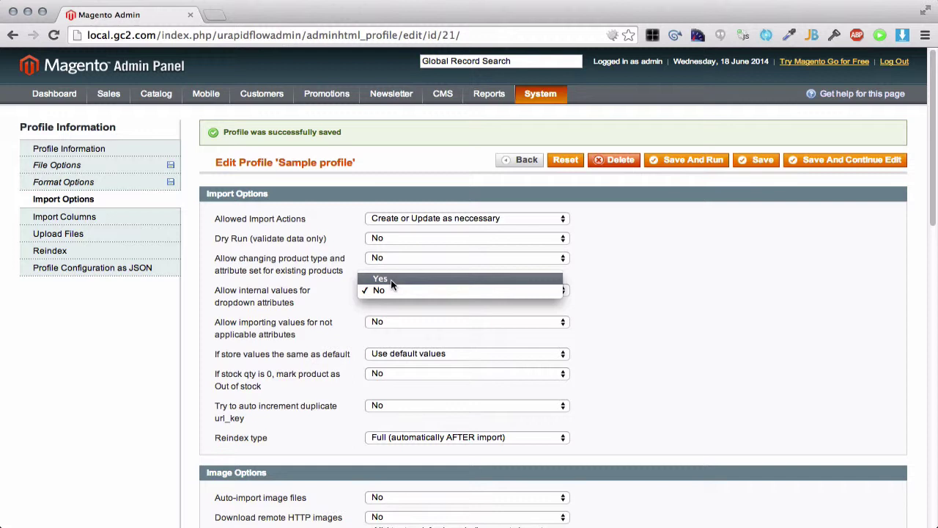
pyautogui.click(299, 318)
# - Review the choices for importing values for attributes that are not applicable
pyautogui.scroll(-2, 299, 318)
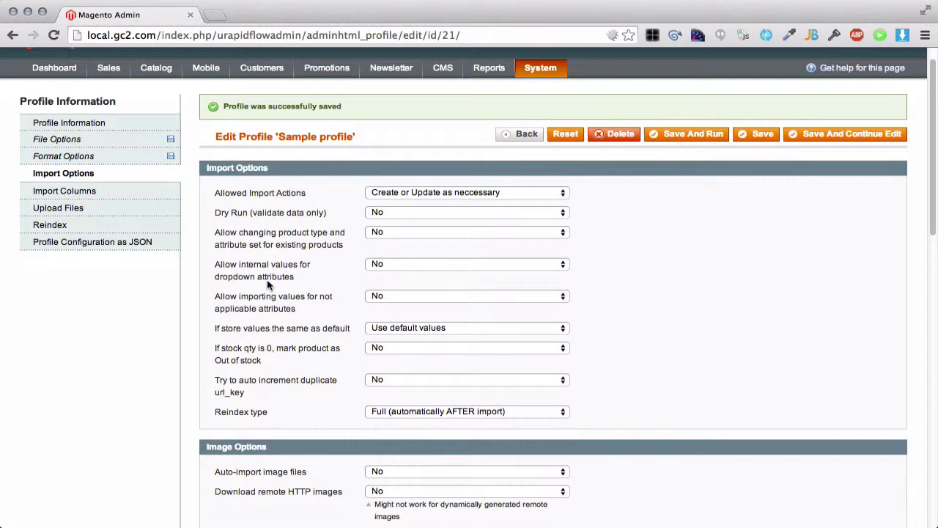
pyautogui.scroll(-1, 267, 282)
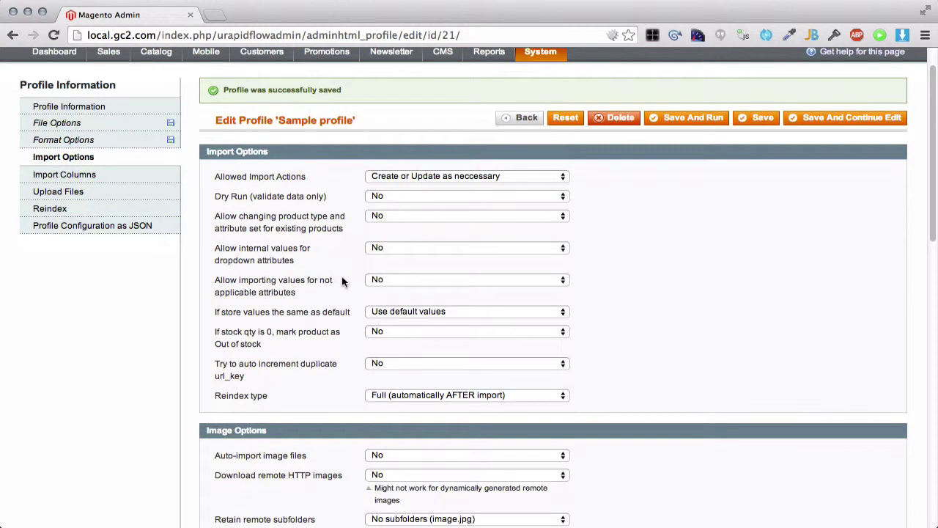
pyautogui.click(382, 281)
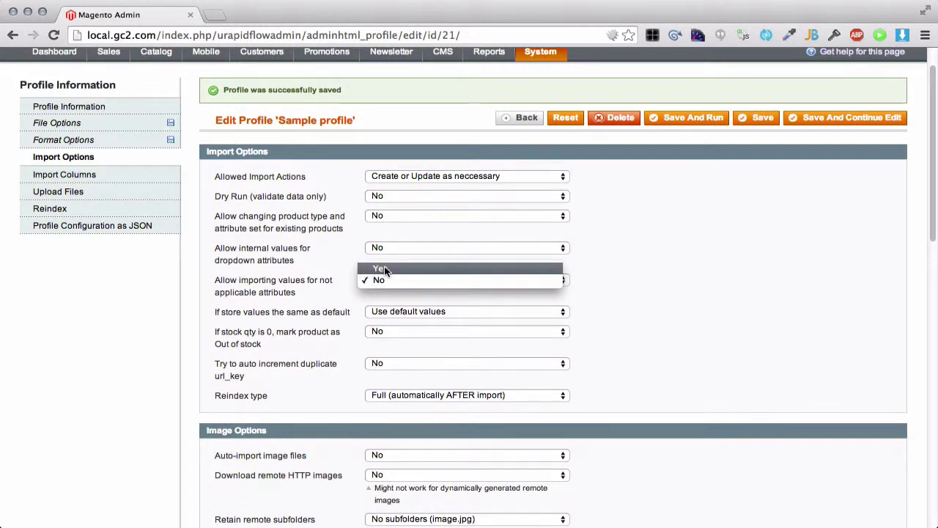
pyautogui.click(317, 293)
# - Review the choices for store values matching the default and for marking products out of stock at zero quantity
pyautogui.scroll(-2, 317, 293)
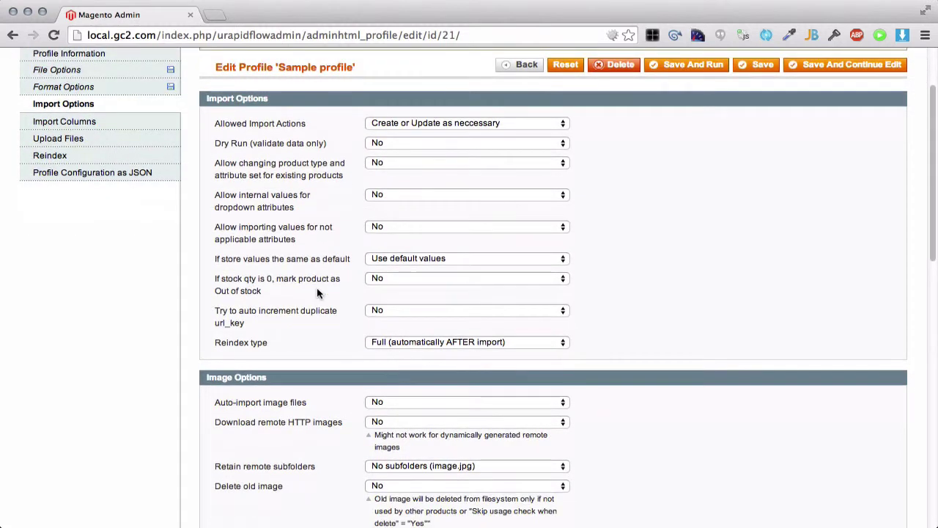
pyautogui.click(386, 263)
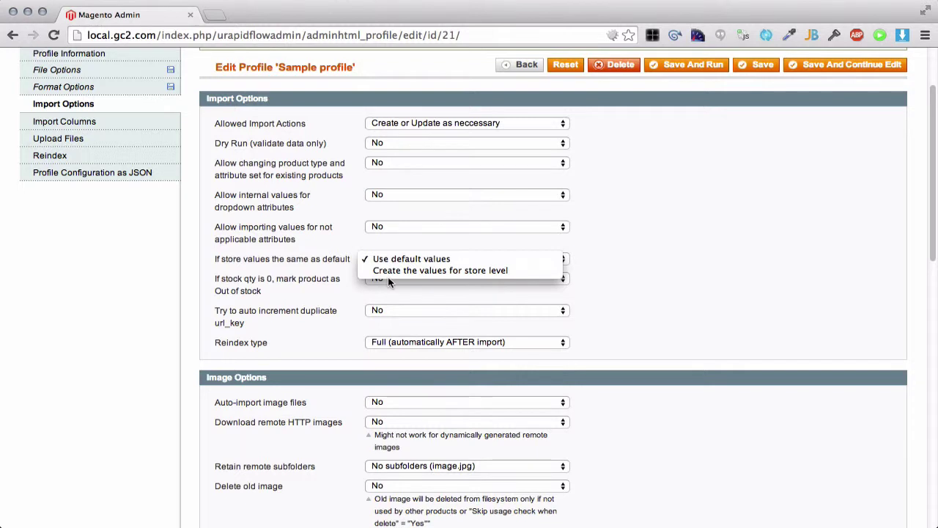
pyautogui.click(388, 291)
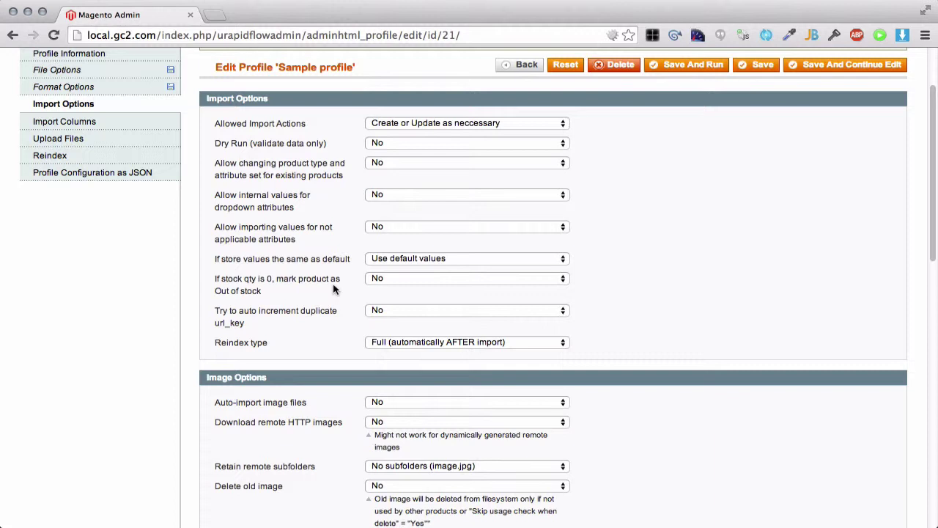
pyautogui.scroll(-1, 333, 290)
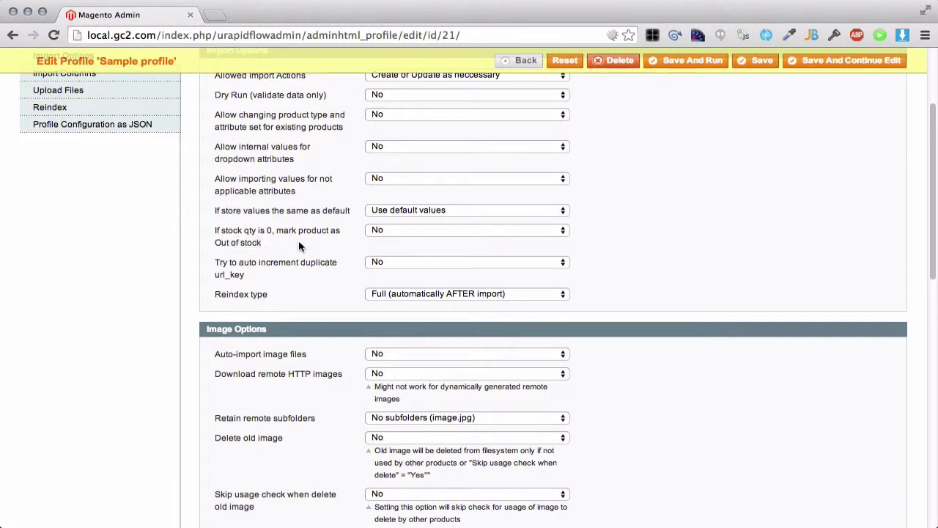
pyautogui.click(491, 229)
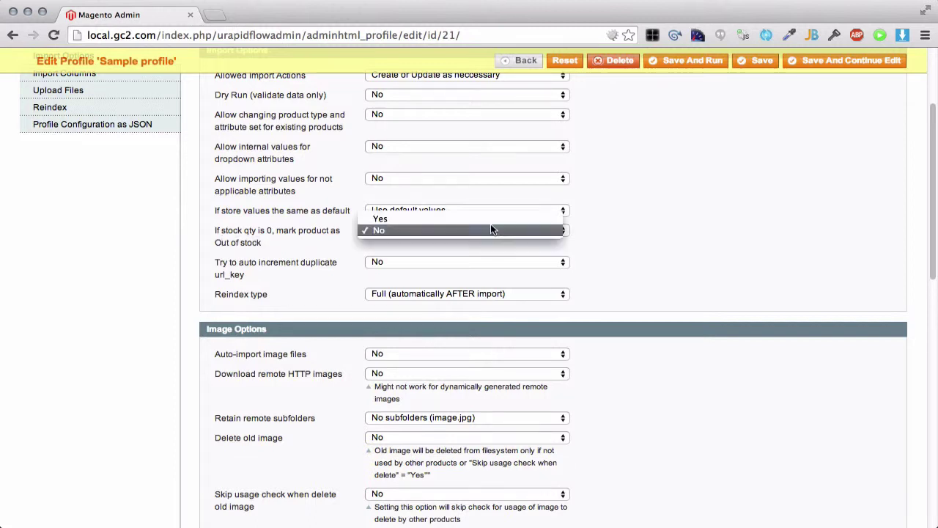
pyautogui.click(298, 243)
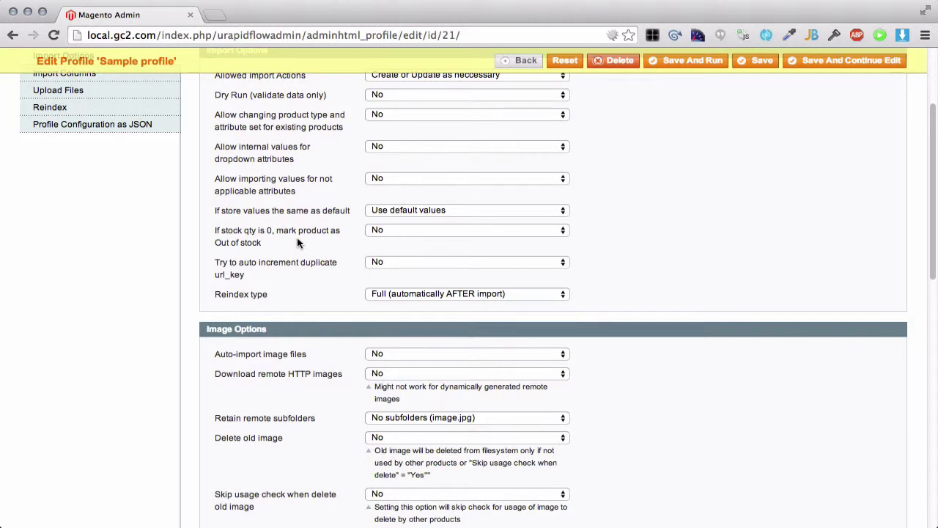
# - Set the import option for trying to auto increment a duplicate url_key to Yes
pyautogui.scroll(-1, 298, 243)
pyautogui.scroll(-1, 298, 243)
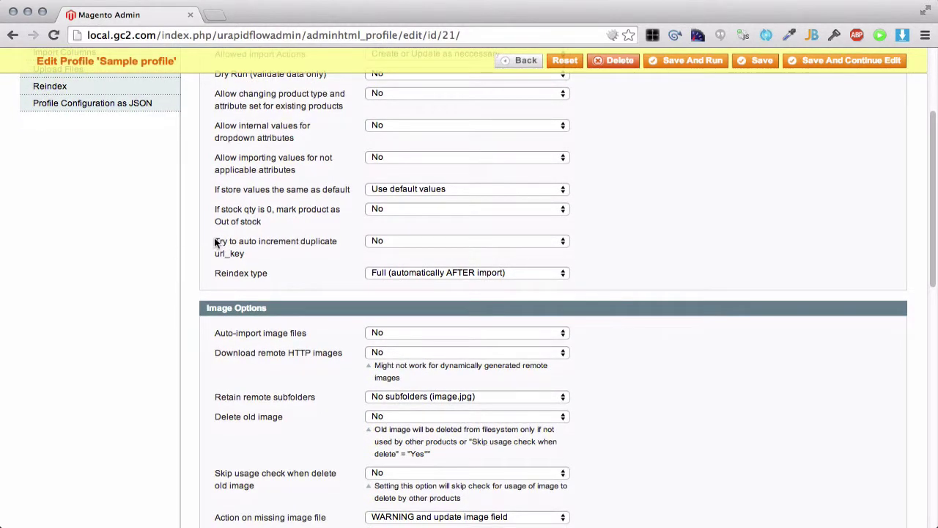
pyautogui.moveTo(214, 243); pyautogui.dragTo(229, 252)
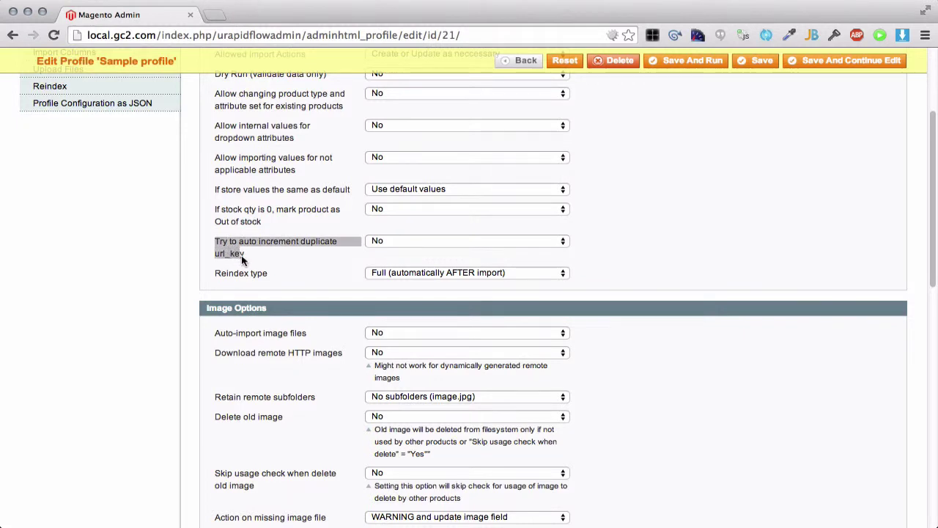
pyautogui.click(245, 260)
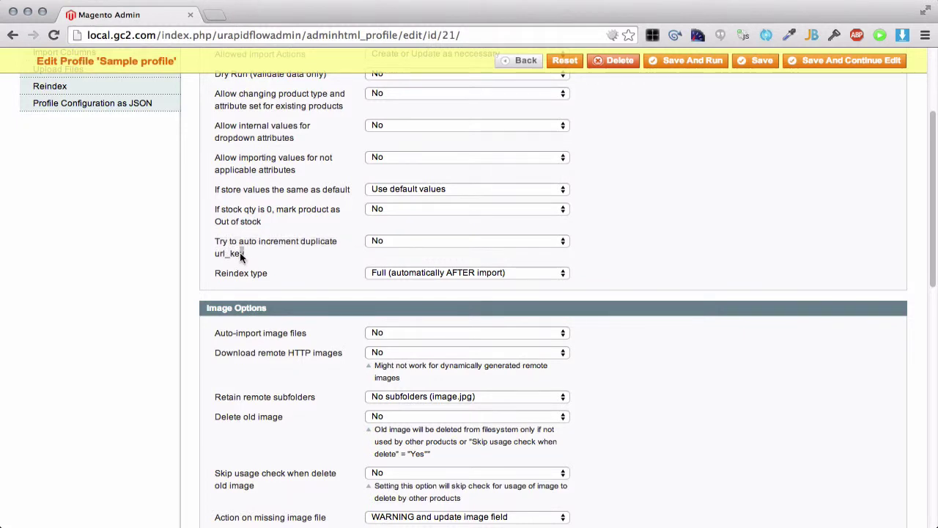
pyautogui.moveTo(240, 253); pyautogui.dragTo(217, 244)
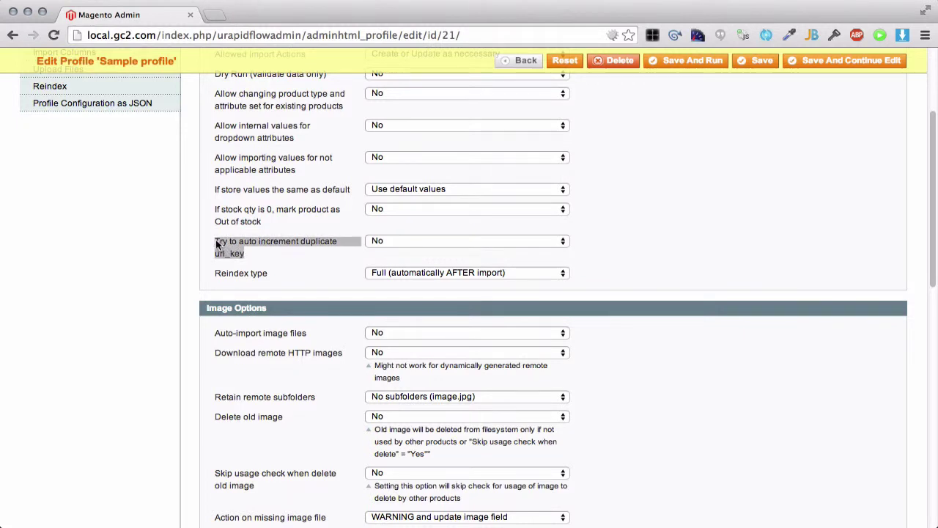
pyautogui.click(217, 244)
pyautogui.scroll(-1, 217, 244)
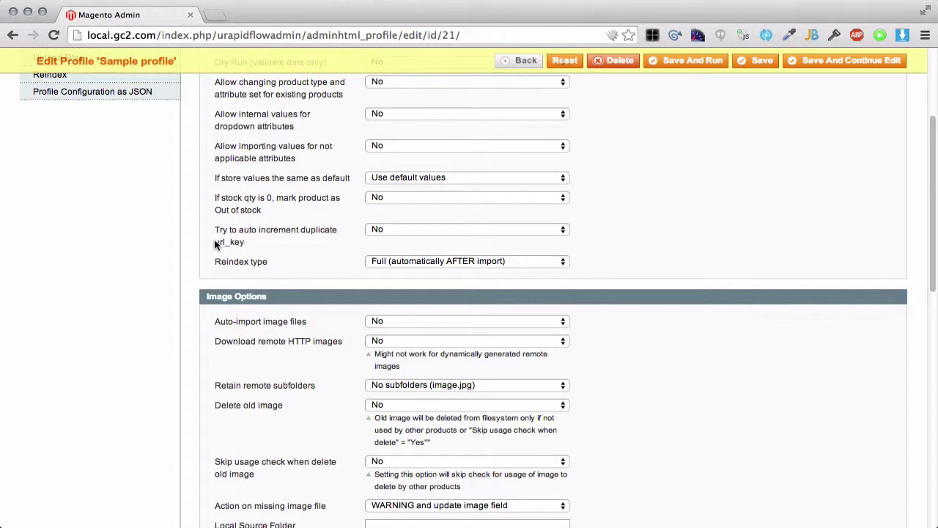
pyautogui.moveTo(217, 244); pyautogui.dragTo(245, 244)
pyautogui.click(242, 242)
pyautogui.click(382, 230)
pyautogui.click(387, 225)
pyautogui.click(385, 226)
pyautogui.click(385, 213)
# - Review the reindex type setting in the import options
pyautogui.scroll(-2, 330, 233)
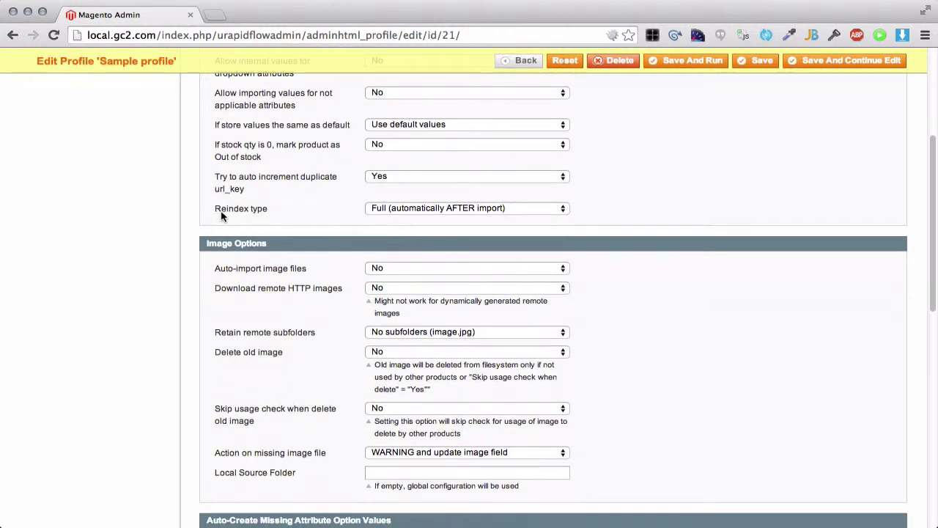
pyautogui.click(401, 214)
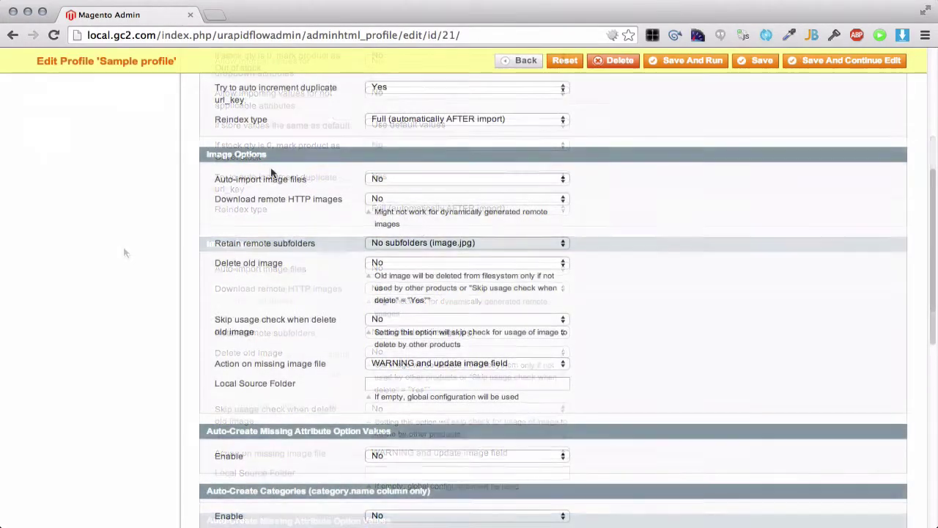
# - Set both auto-import image files and download remote HTTP images to Yes in the image options
pyautogui.scroll(-2, 271, 167)
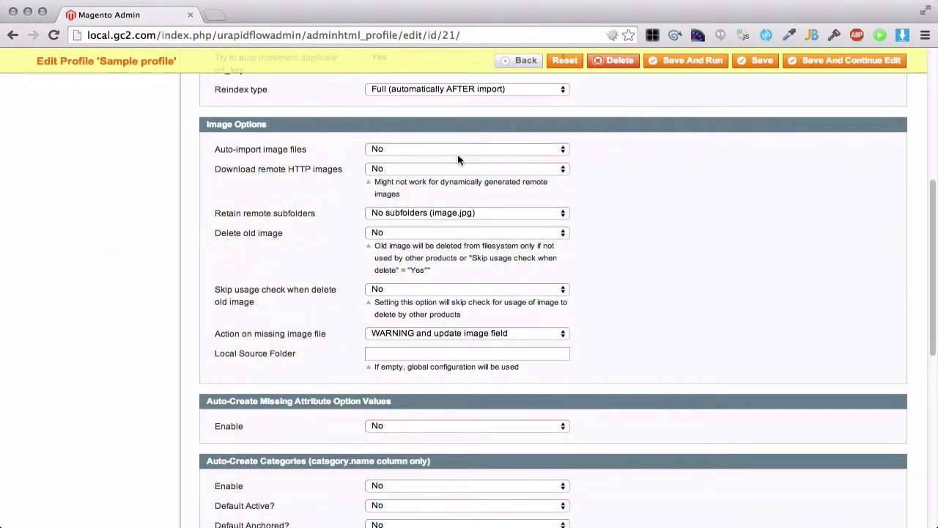
pyautogui.click(460, 151)
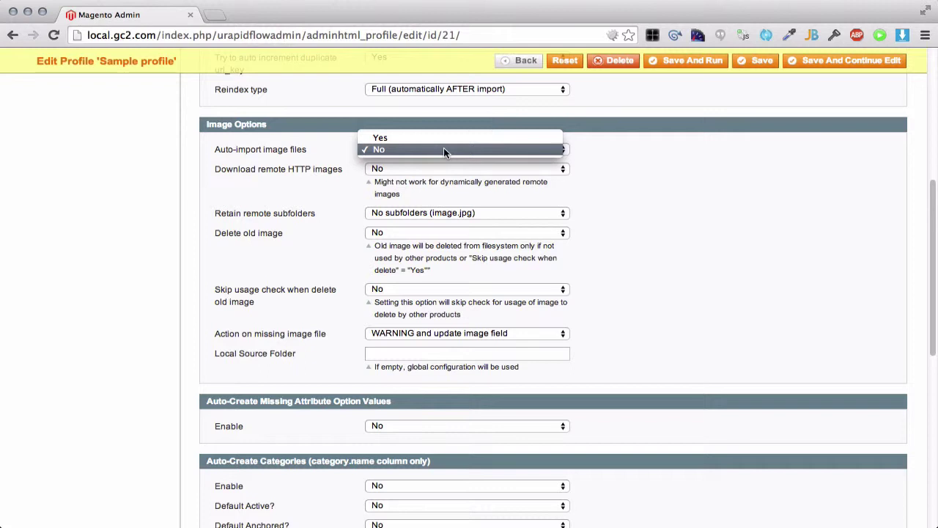
pyautogui.click(326, 177)
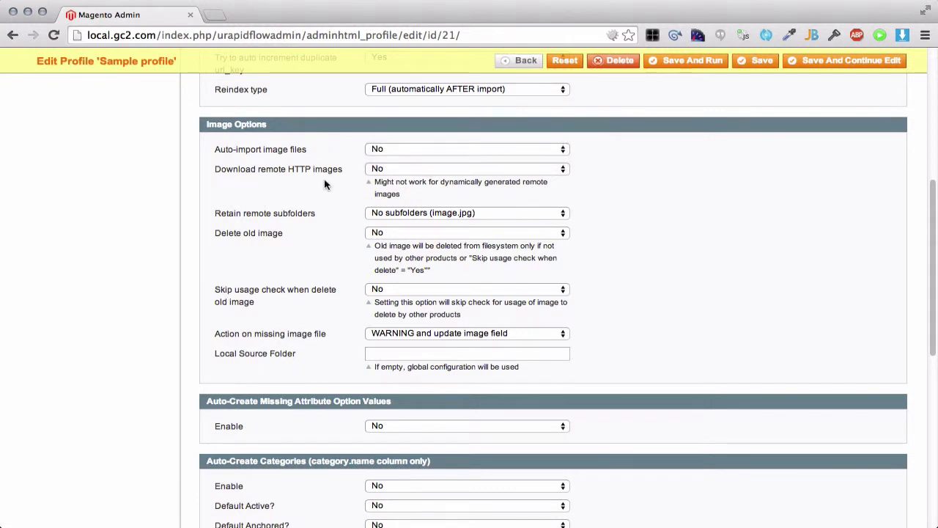
pyautogui.click(372, 169)
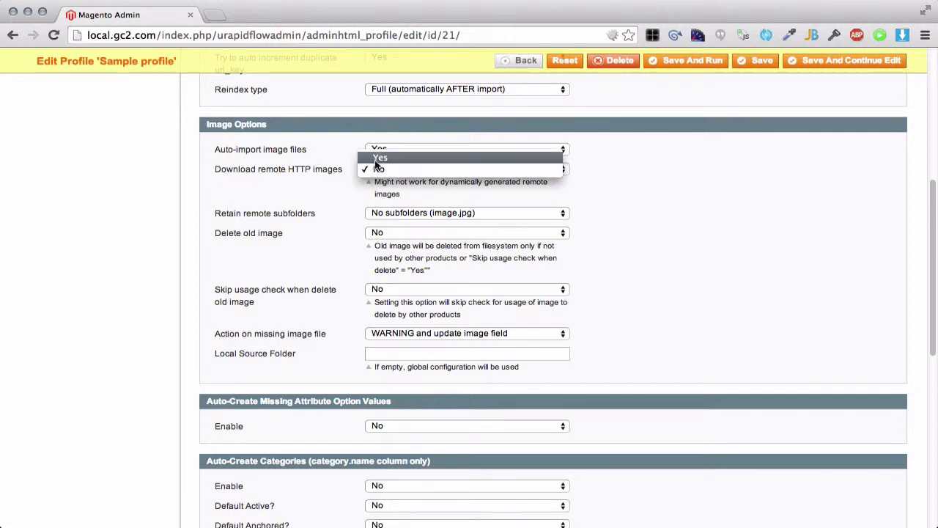
pyautogui.click(374, 159)
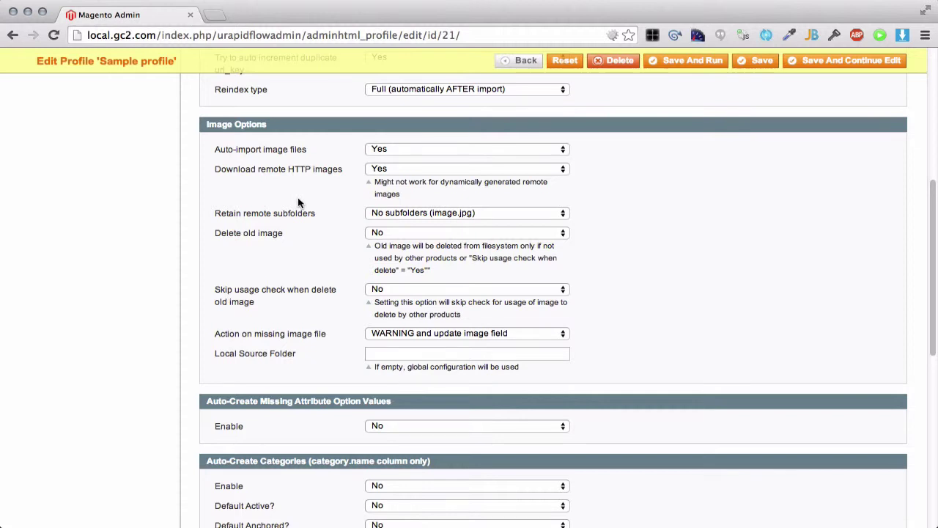
# - Review the available choices for retaining remote subfolders in the image options
pyautogui.scroll(-1, 298, 203)
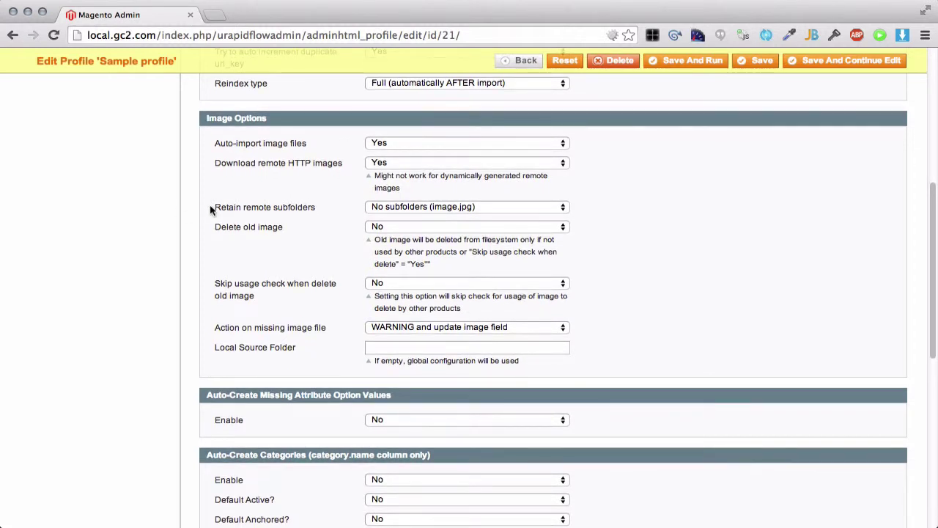
pyautogui.click(418, 208)
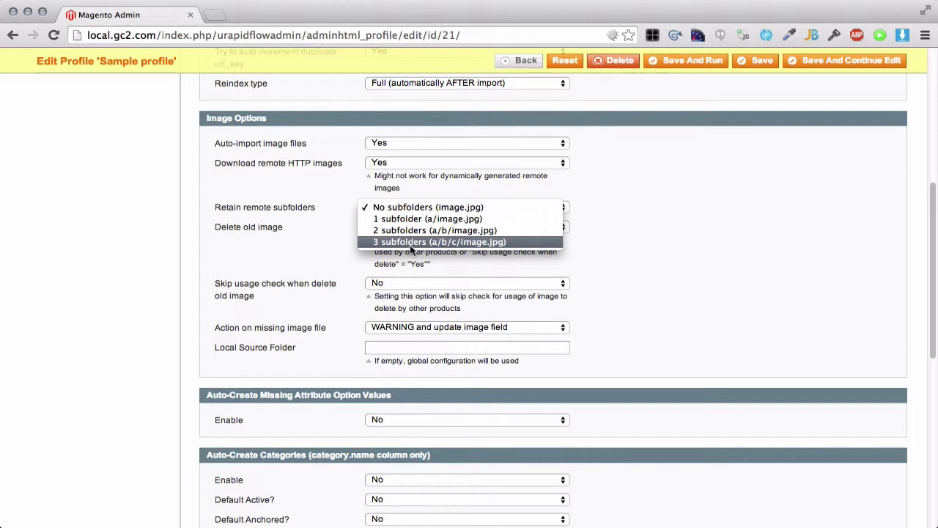
pyautogui.click(264, 249)
pyautogui.scroll(-1, 264, 249)
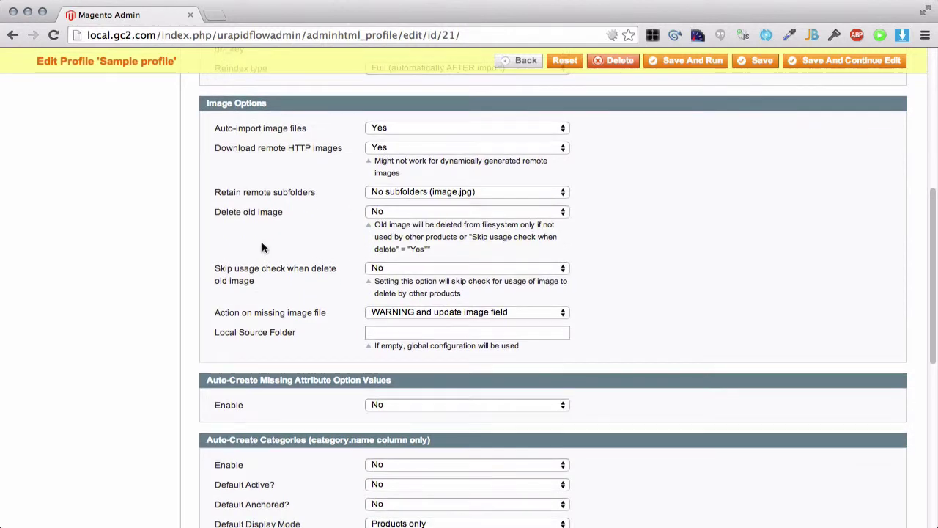
# - Set Delete old image and its usage check skip to Yes, and the missing image file action to ERROR and skip the whole record update
pyautogui.click(373, 209)
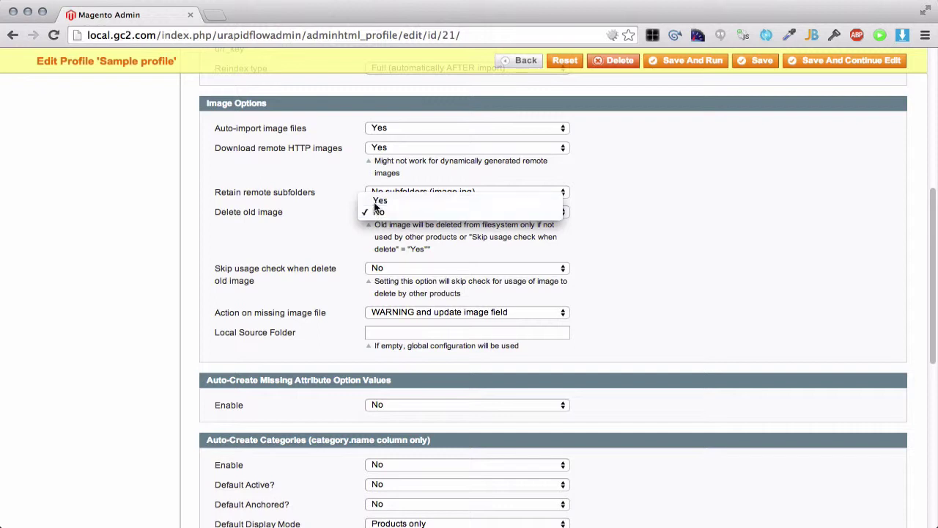
pyautogui.click(369, 202)
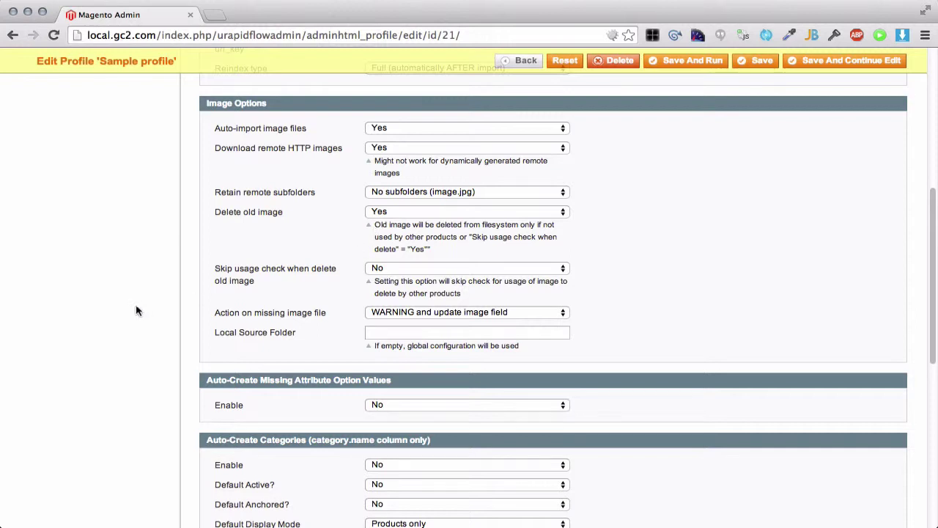
pyautogui.scroll(-3, 266, 269)
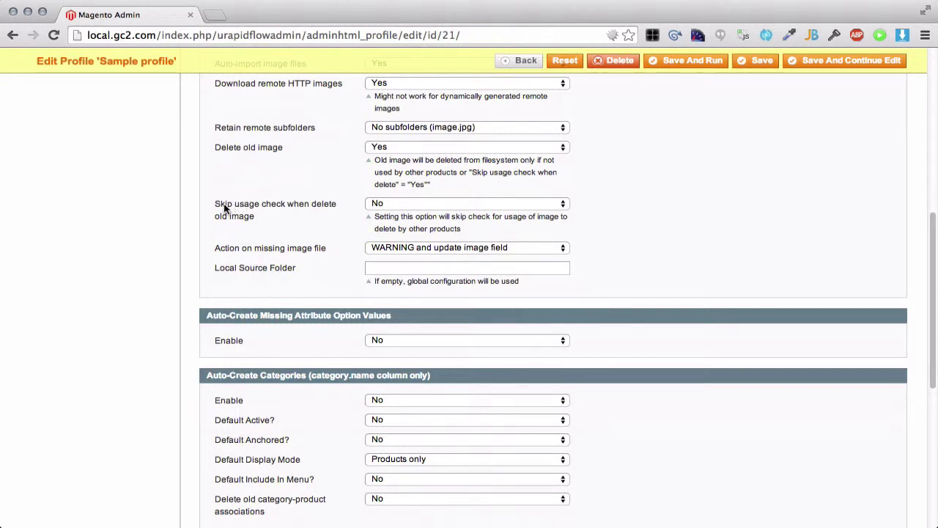
pyautogui.click(381, 206)
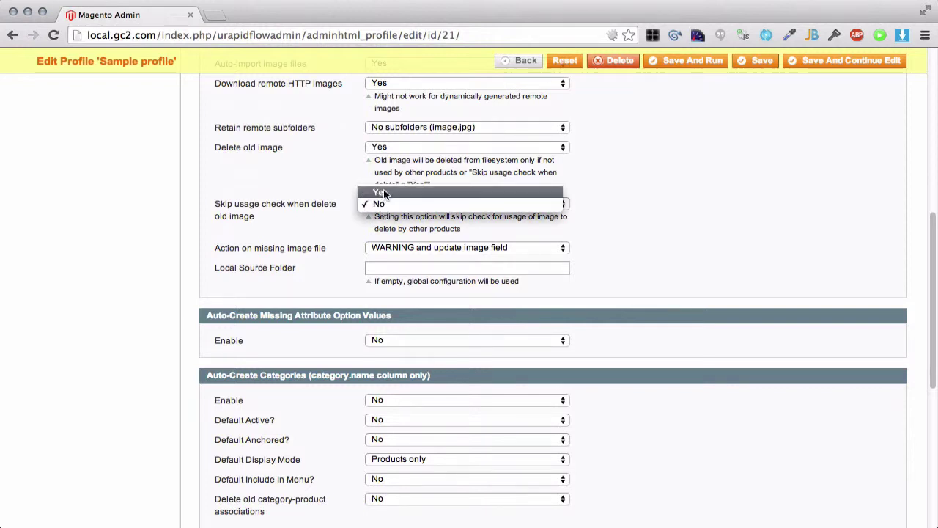
pyautogui.click(384, 189)
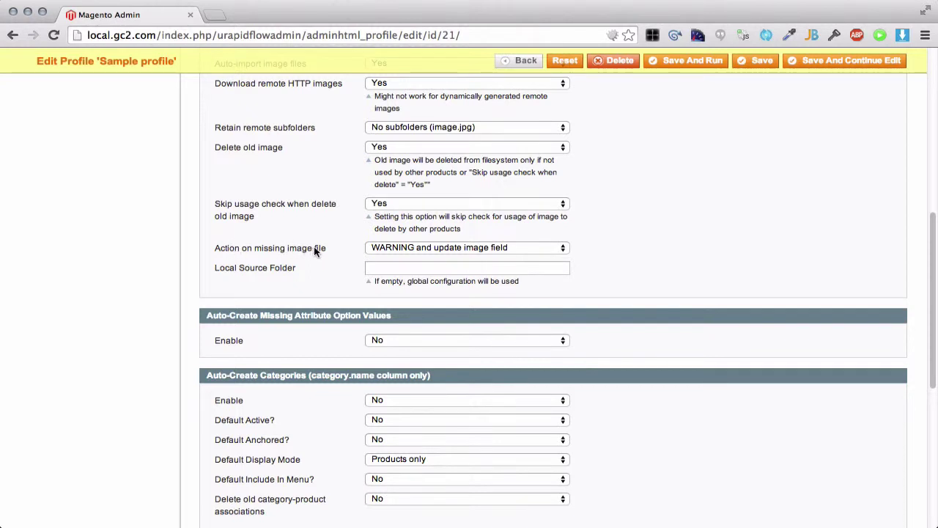
pyautogui.click(388, 253)
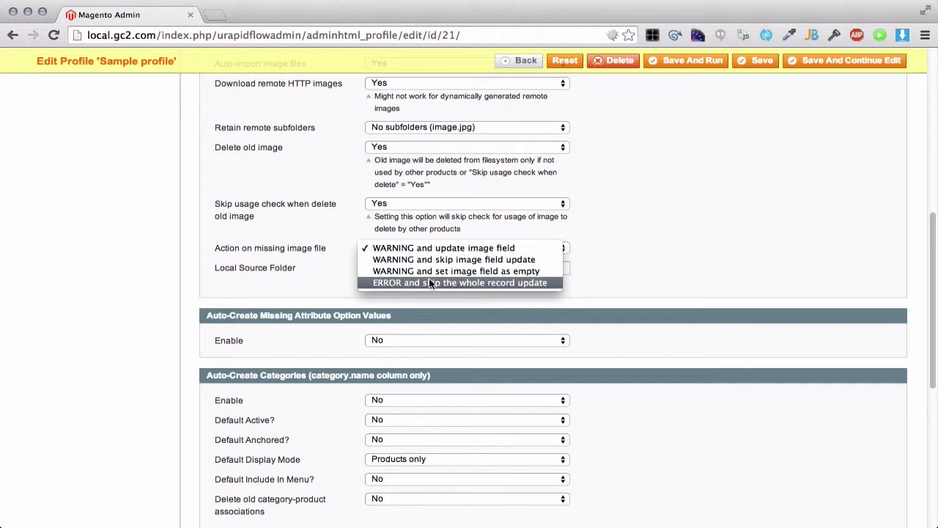
pyautogui.click(522, 283)
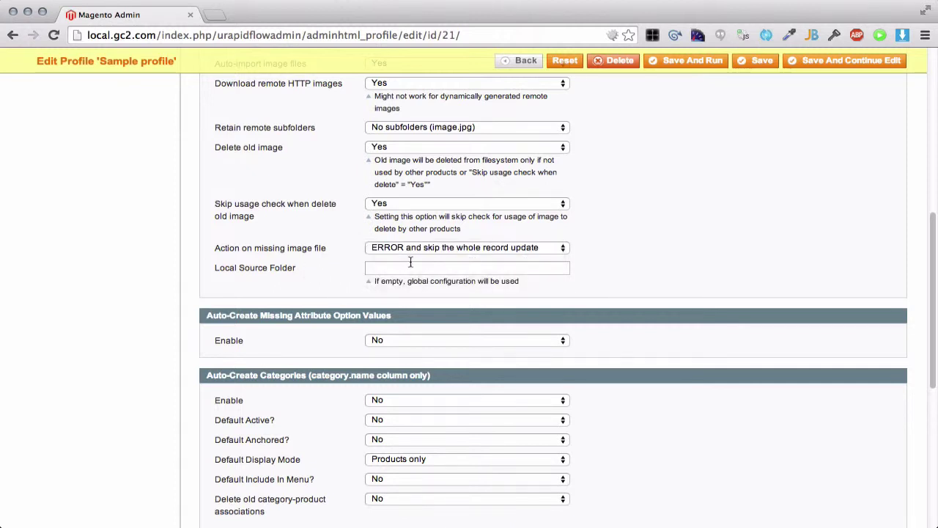
# - Enter {media}/import as the local source folder in the image options
pyautogui.click(412, 265)
pyautogui.write('{media}/impot')
pyautogui.write('t')
pyautogui.press('BackSpace')
pyautogui.press('BackSpace')
pyautogui.write('rt')
pyautogui.scroll(-1, 448, 213)
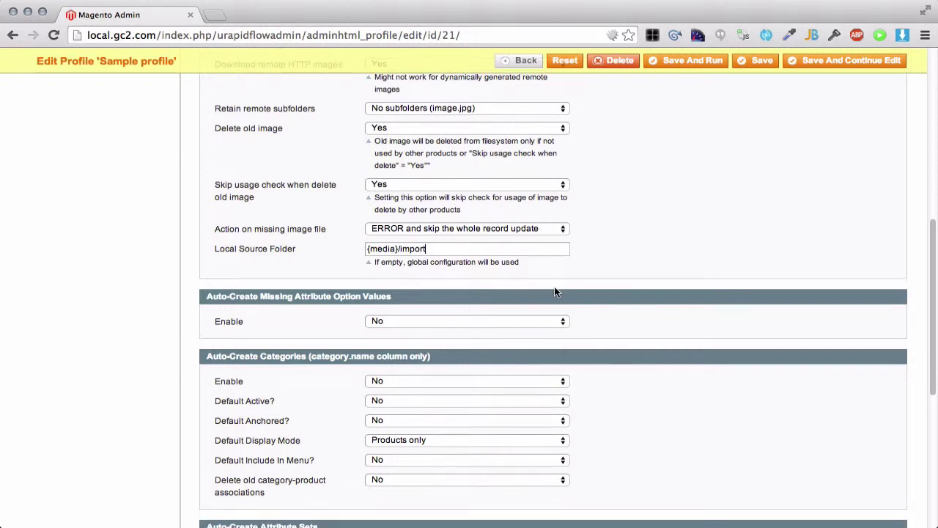
# - Change the local source folder for images to {var}/urapidflow/import/images
pyautogui.doubleClick(393, 249)
pyautogui.write('var}/urapidflow/impor')
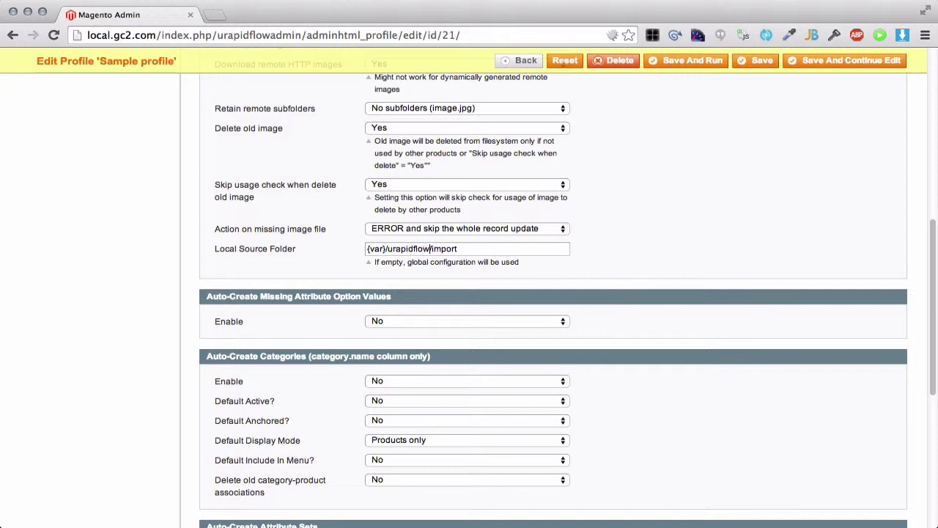
pyautogui.write('t/')
pyautogui.press('Right')
pyautogui.press('BackSpace')
pyautogui.press('BackSpace')
pyautogui.press('BackSpace')
pyautogui.press('BackSpace')
pyautogui.press('BackSpace')
pyautogui.write('mages')
pyautogui.moveTo(489, 248); pyautogui.dragTo(389, 248)
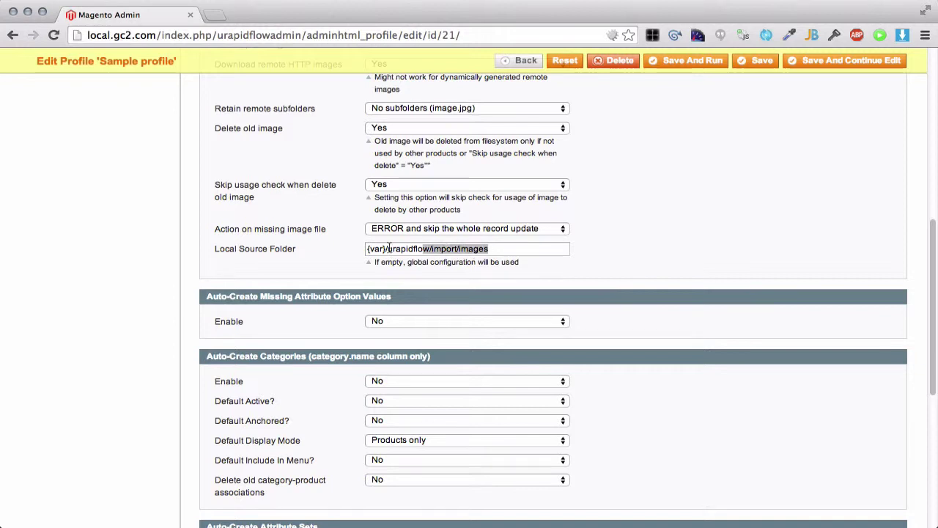
pyautogui.click(366, 250)
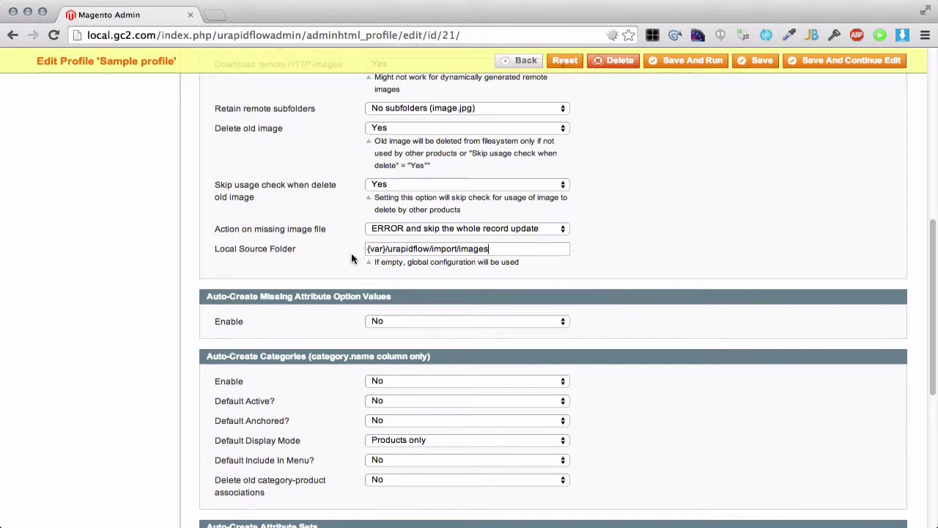
pyautogui.tripleClick(525, 247)
pyautogui.click(593, 287)
# - Enable automatic creation of missing attribute option values by setting it to Yes
pyautogui.scroll(-2, 341, 263)
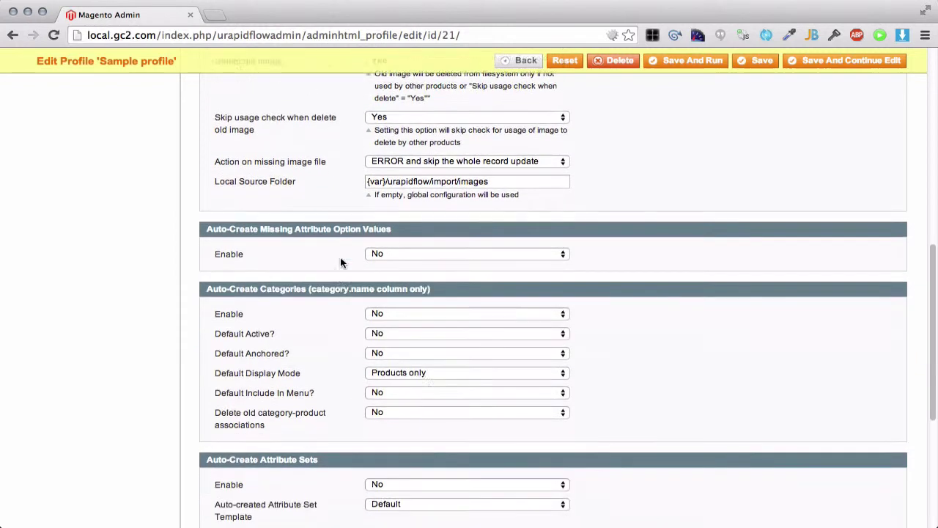
pyautogui.scroll(-1, 340, 262)
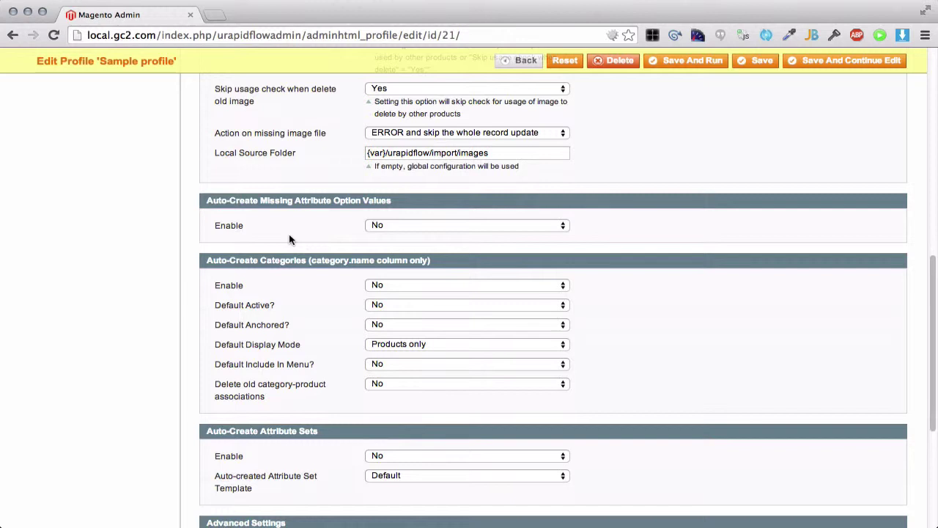
pyautogui.click(367, 223)
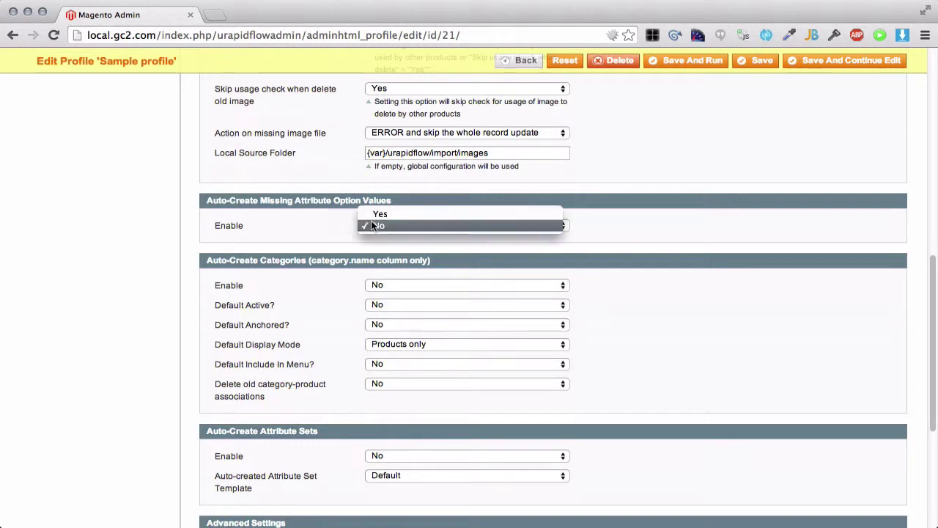
pyautogui.click(371, 216)
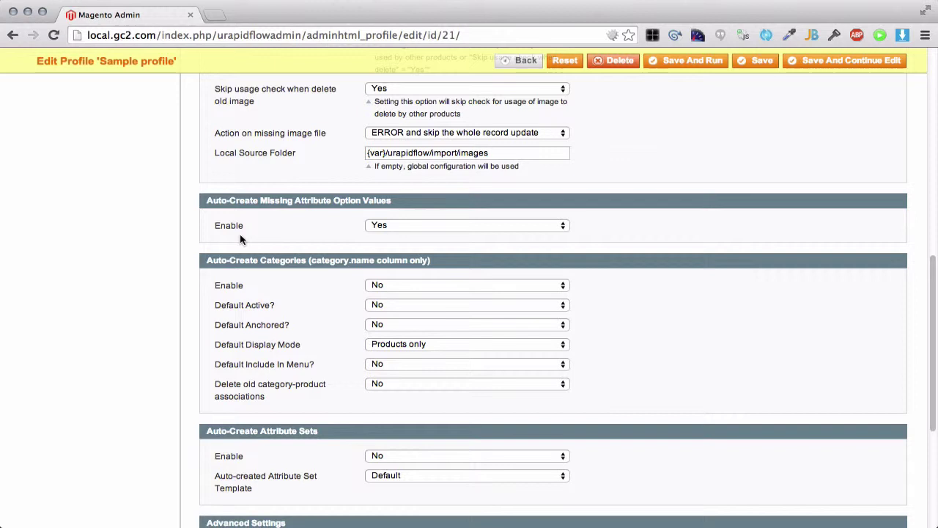
# - Enable automatic creation of categories and set new categories to be active by default
pyautogui.scroll(-3, 239, 238)
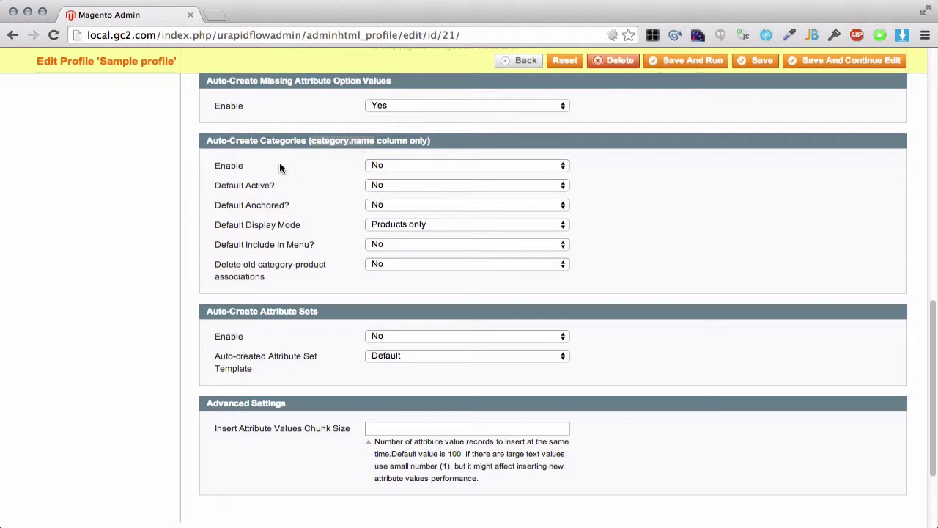
pyautogui.click(431, 165)
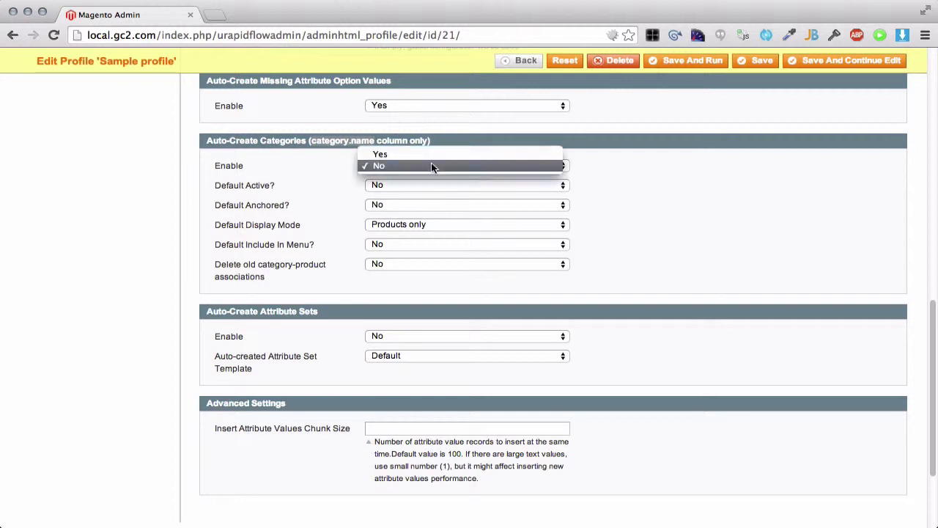
pyautogui.click(432, 157)
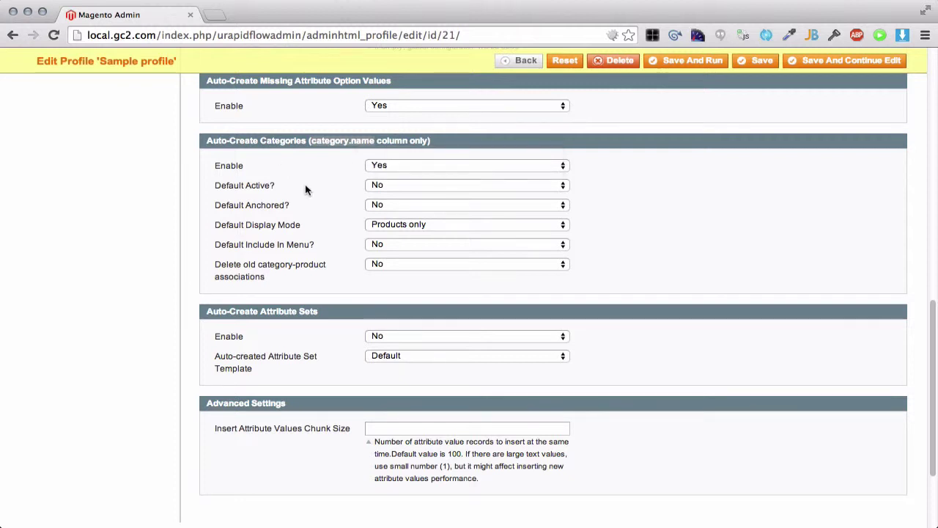
pyautogui.click(377, 185)
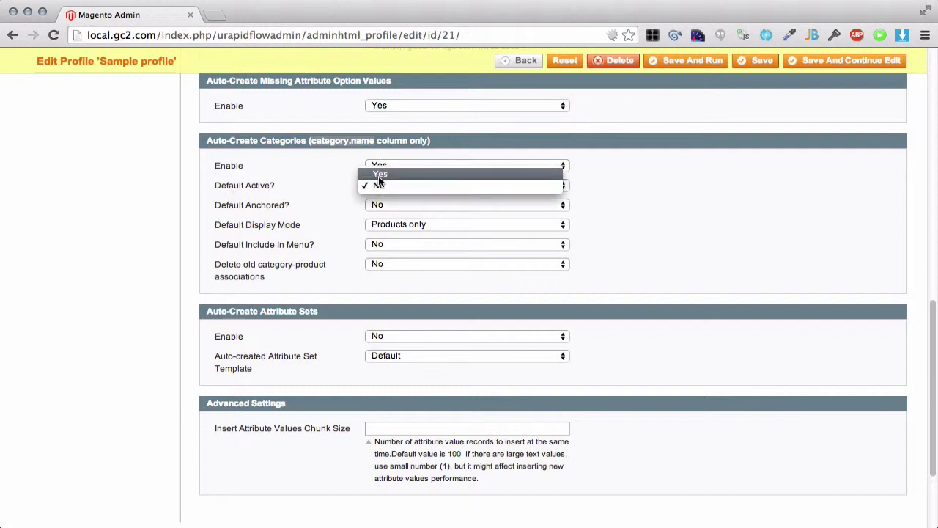
pyautogui.click(378, 176)
# - Review the anchored, display mode, include in menu and old category-product association settings for auto-created categories
pyautogui.click(401, 202)
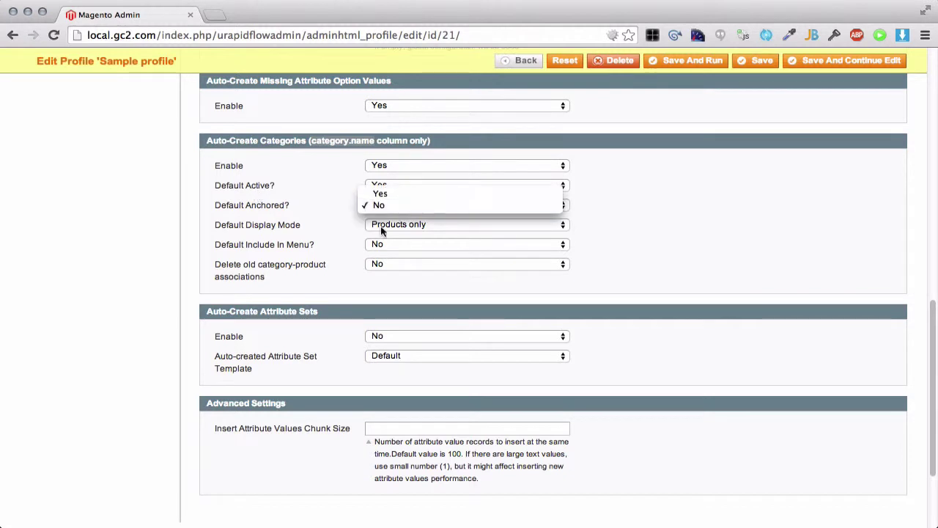
pyautogui.click(402, 205)
pyautogui.click(381, 226)
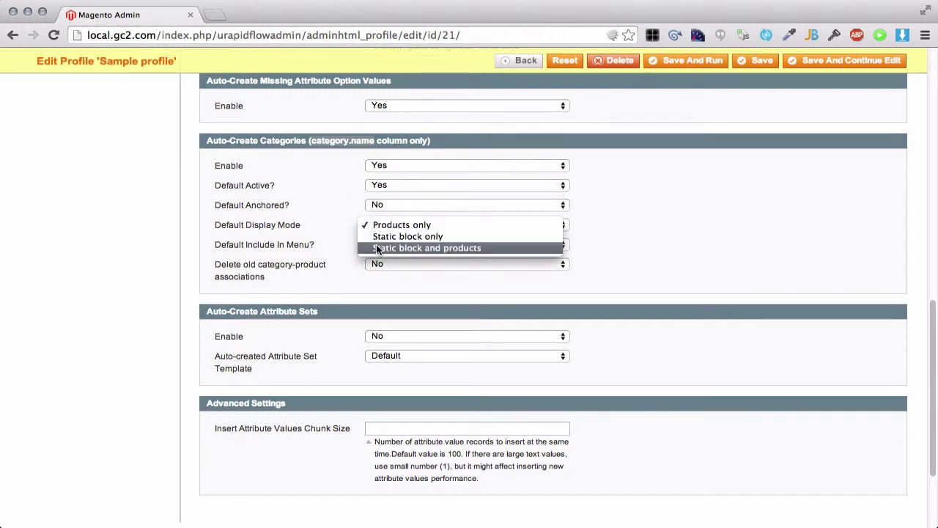
pyautogui.click(308, 252)
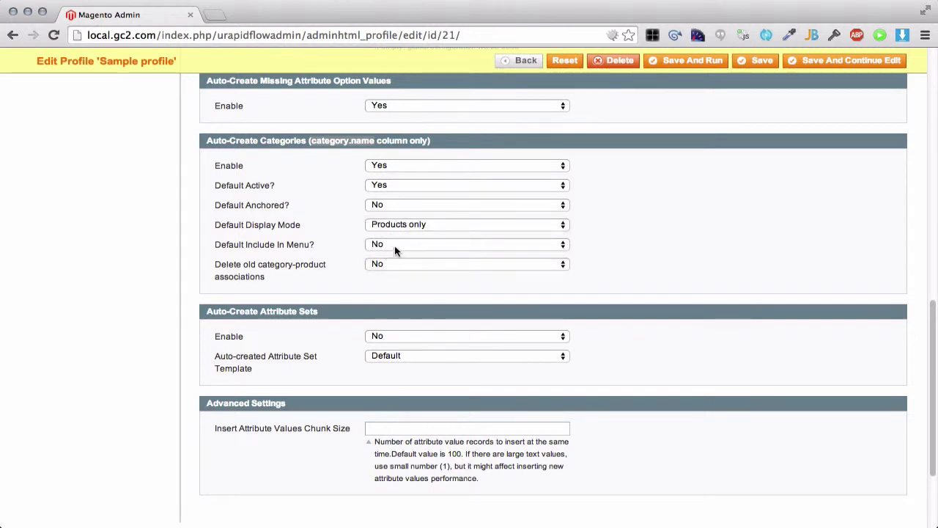
pyautogui.click(396, 244)
pyautogui.click(326, 264)
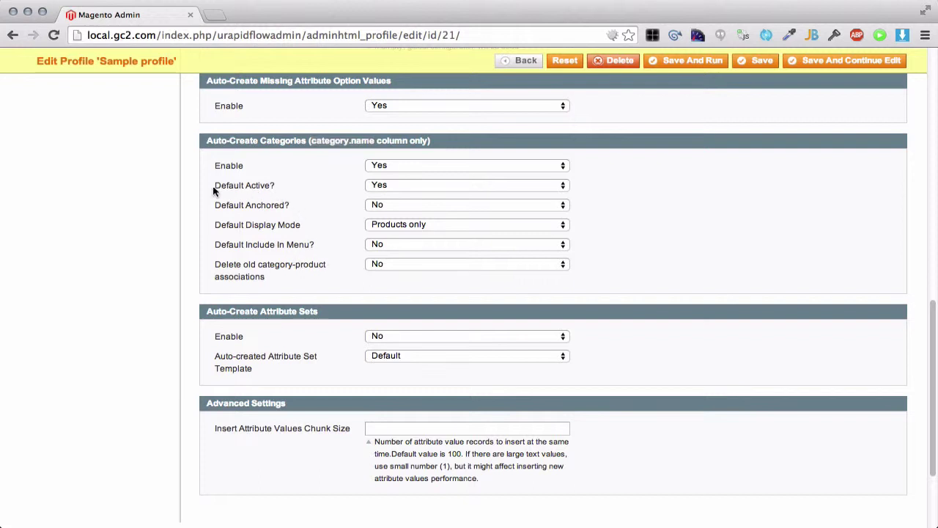
pyautogui.moveTo(215, 188); pyautogui.dragTo(283, 278)
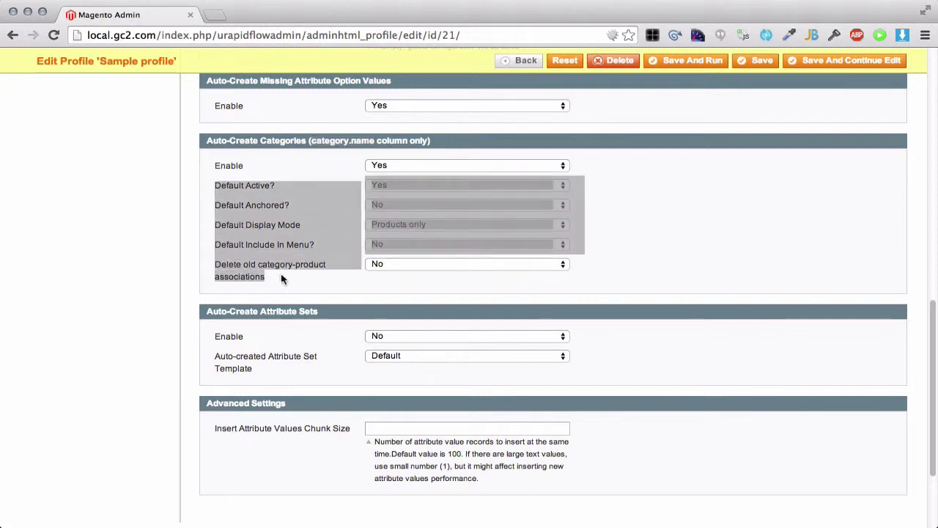
pyautogui.click(284, 234)
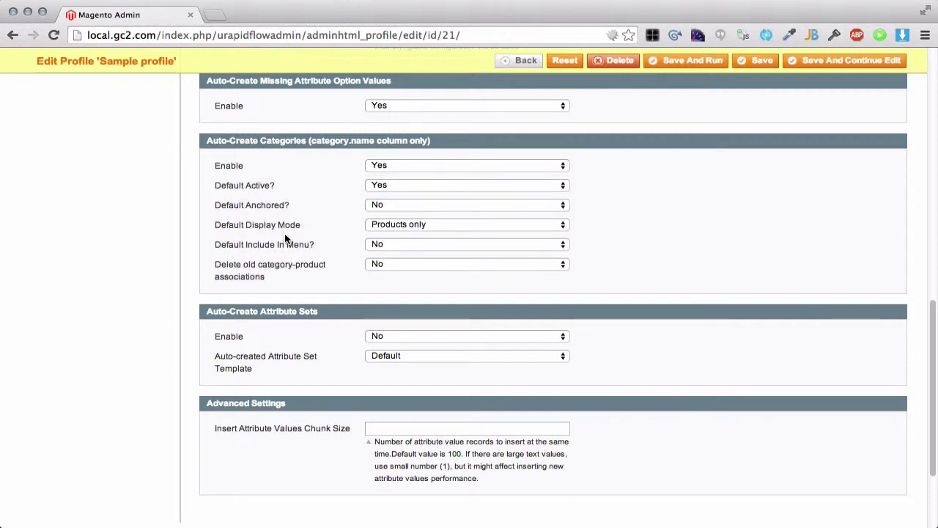
# - Enable automatic creation of attribute sets, using Default as the attribute set template
pyautogui.scroll(-2, 284, 233)
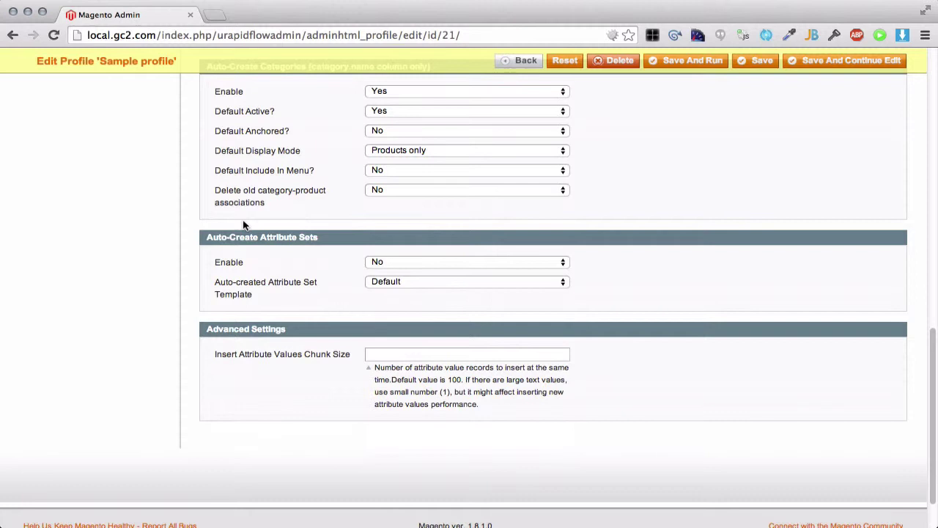
pyautogui.click(397, 264)
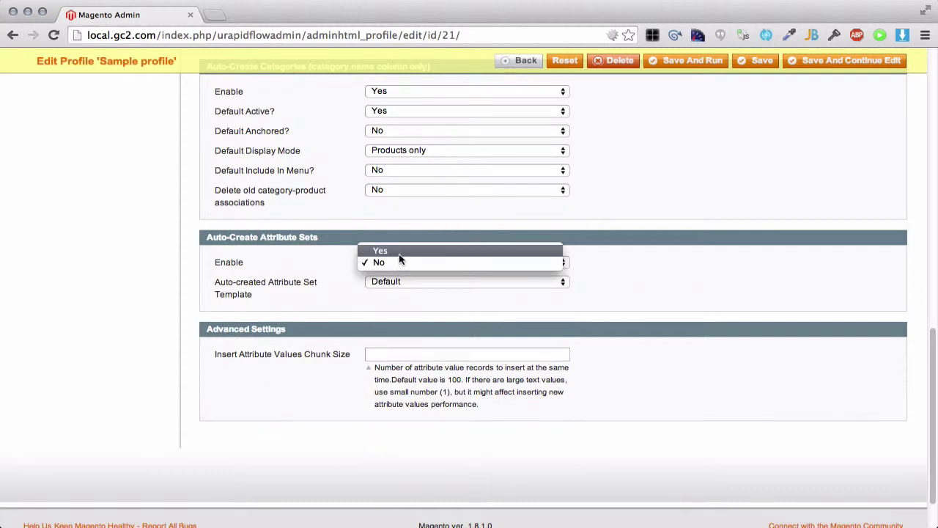
pyautogui.click(399, 250)
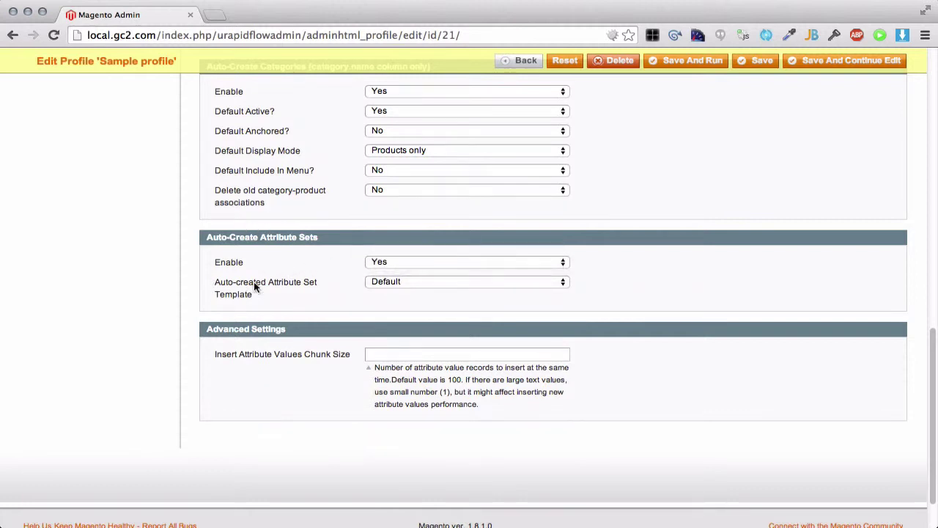
pyautogui.click(381, 283)
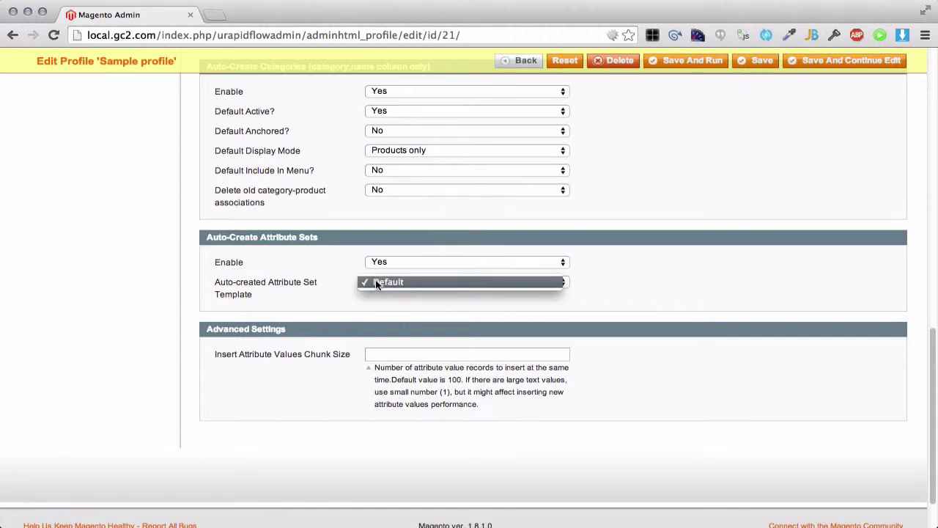
pyautogui.click(377, 284)
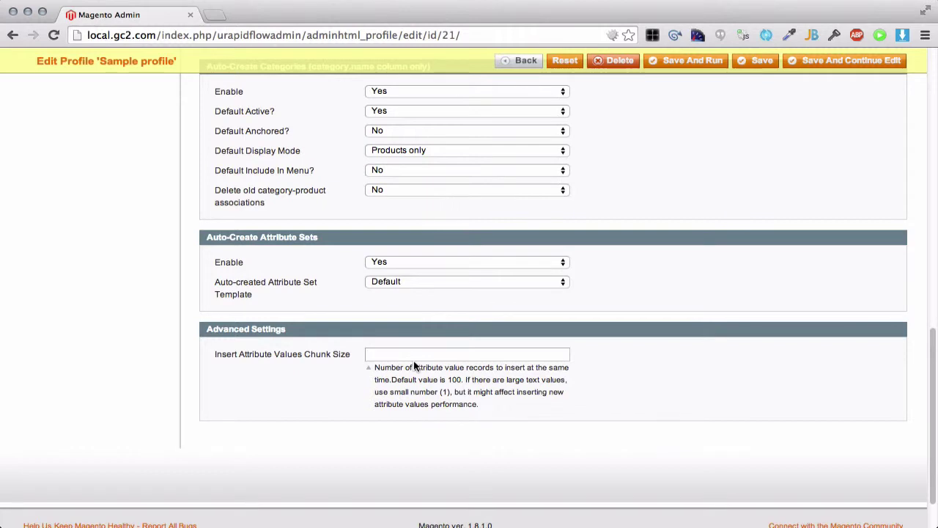
# - Open the profile's import columns and add the Color [color] product attribute as a column
pyautogui.scroll(-3, 80, 319)
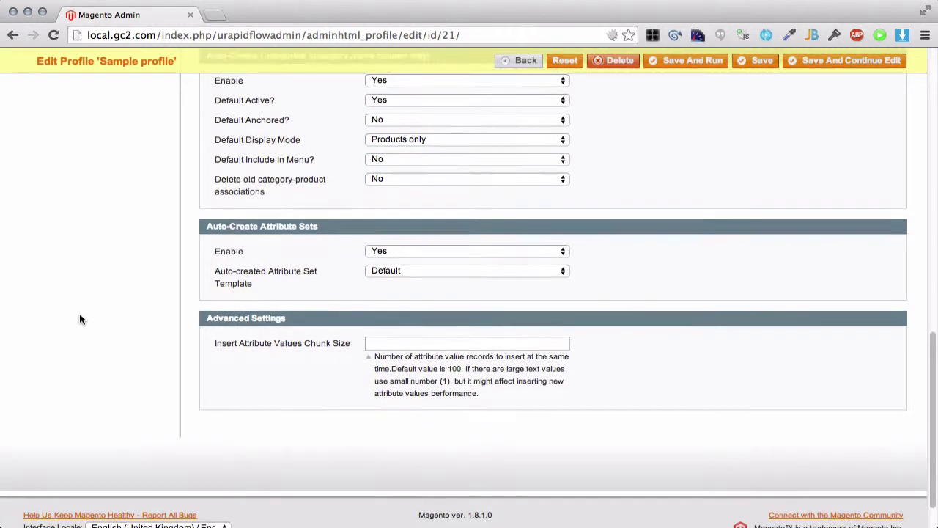
pyautogui.scroll(10, 81, 319)
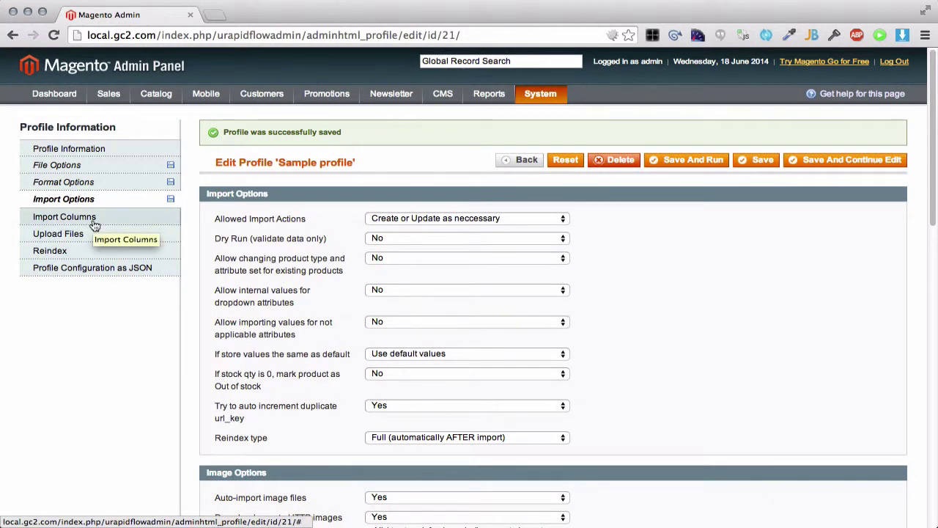
pyautogui.click(94, 224)
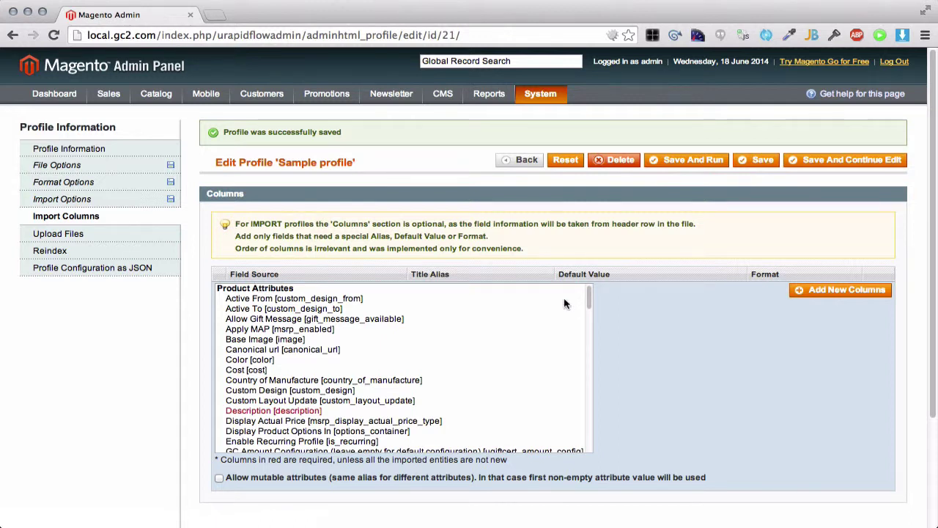
pyautogui.doubleClick(281, 360)
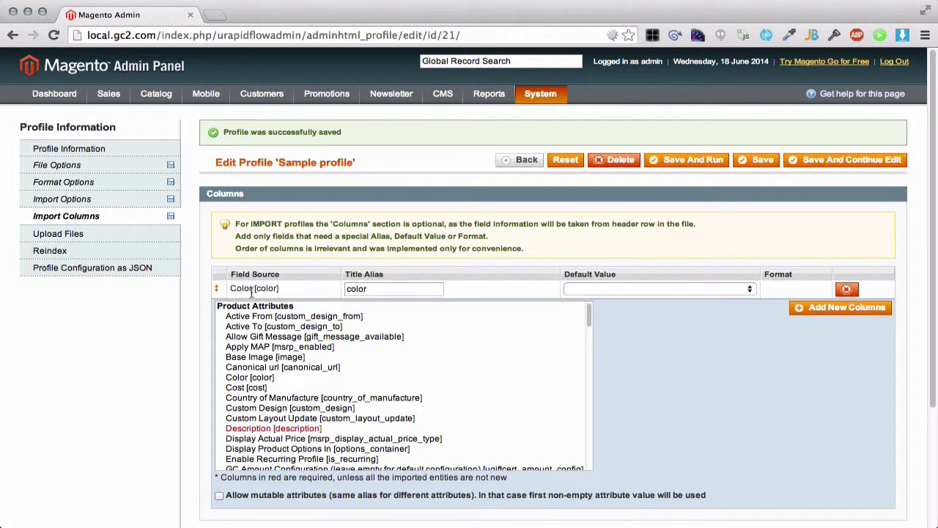
# - Set the title alias of the Color column to shirt_color
pyautogui.doubleClick(371, 292)
pyautogui.write('shirt_color')
pyautogui.doubleClick(387, 288)
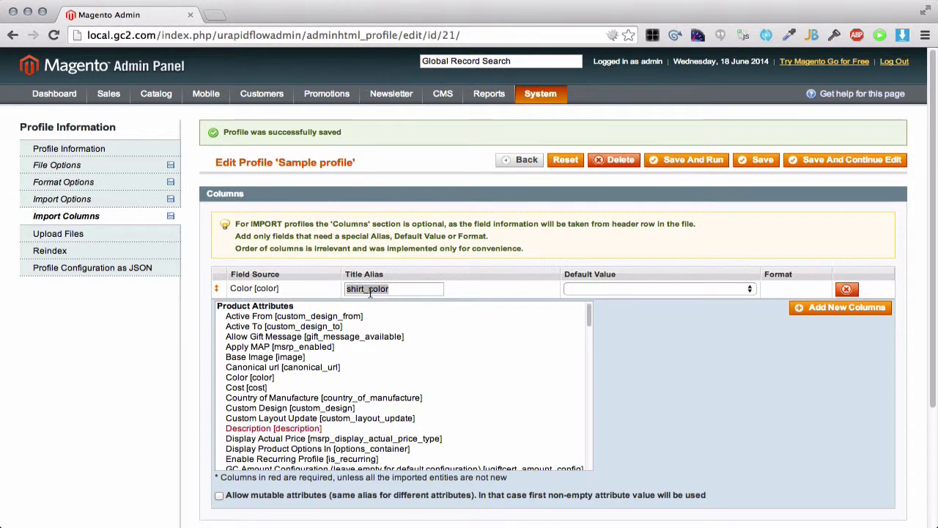
pyautogui.click(253, 289)
pyautogui.moveTo(254, 289); pyautogui.dragTo(269, 305)
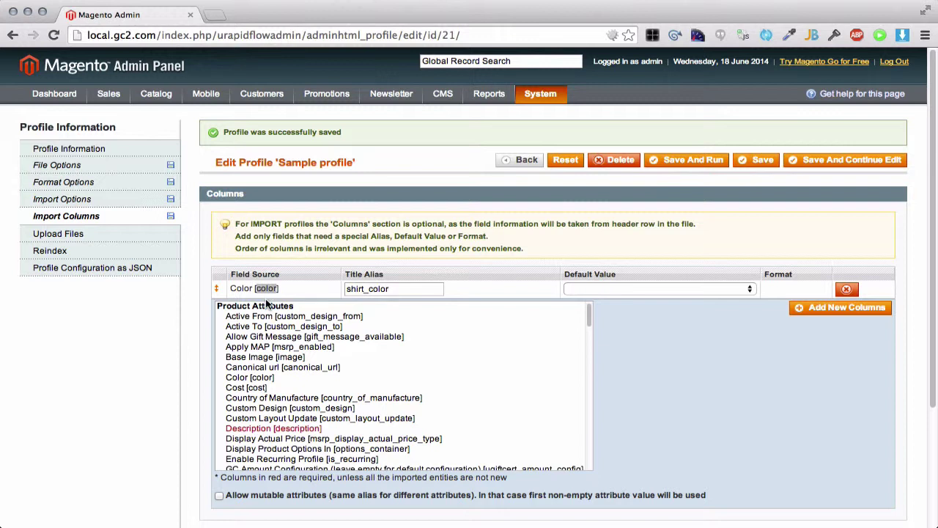
pyautogui.click(417, 198)
# - Add the inventory stock field Is In Stock [stock.is_in_stock] as a column with the default value In Stock
pyautogui.moveTo(587, 317); pyautogui.dragTo(579, 460)
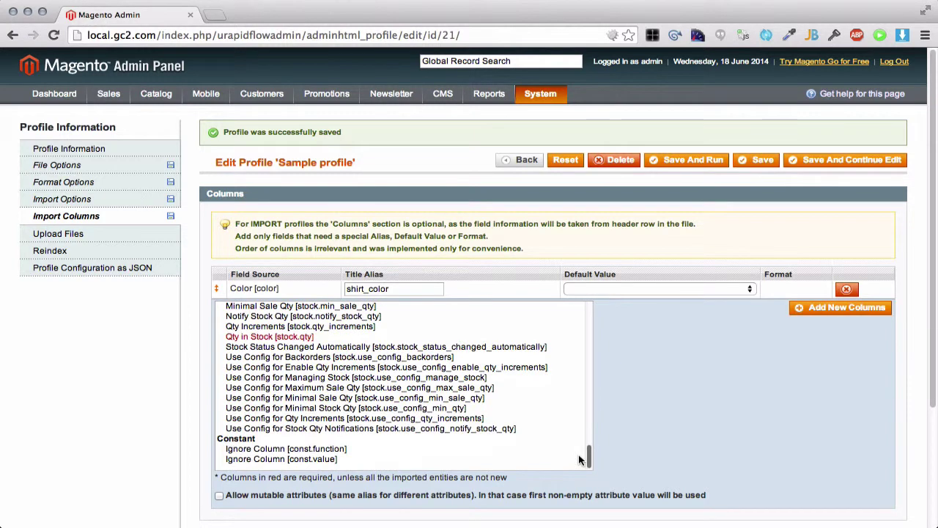
pyautogui.scroll(5, 515, 451)
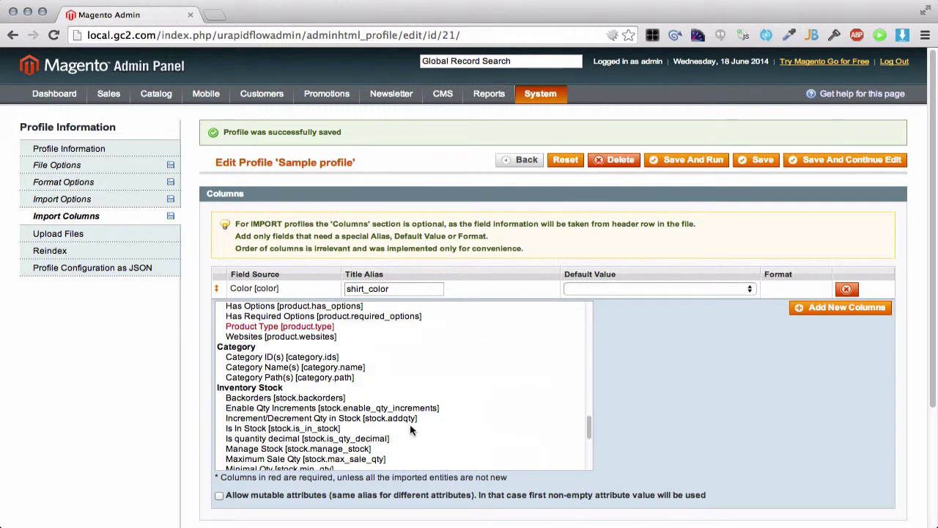
pyautogui.click(313, 431)
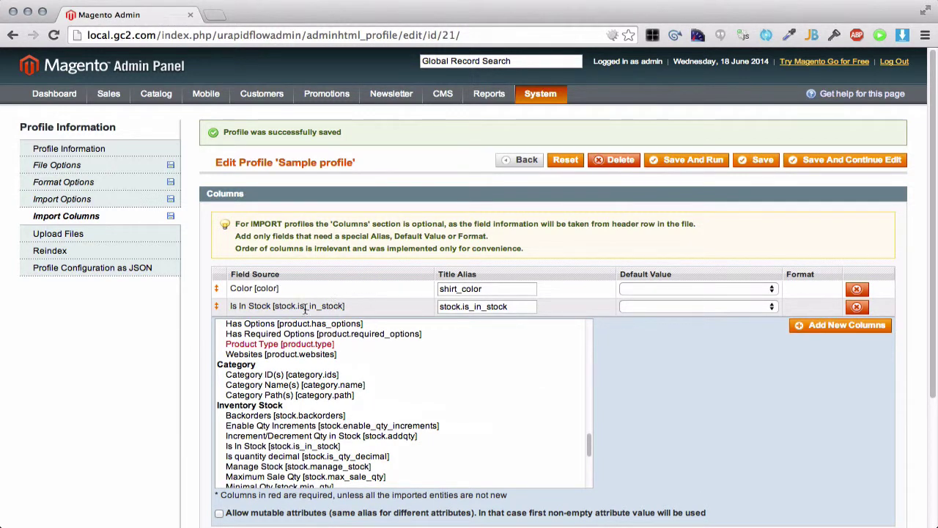
pyautogui.click(641, 308)
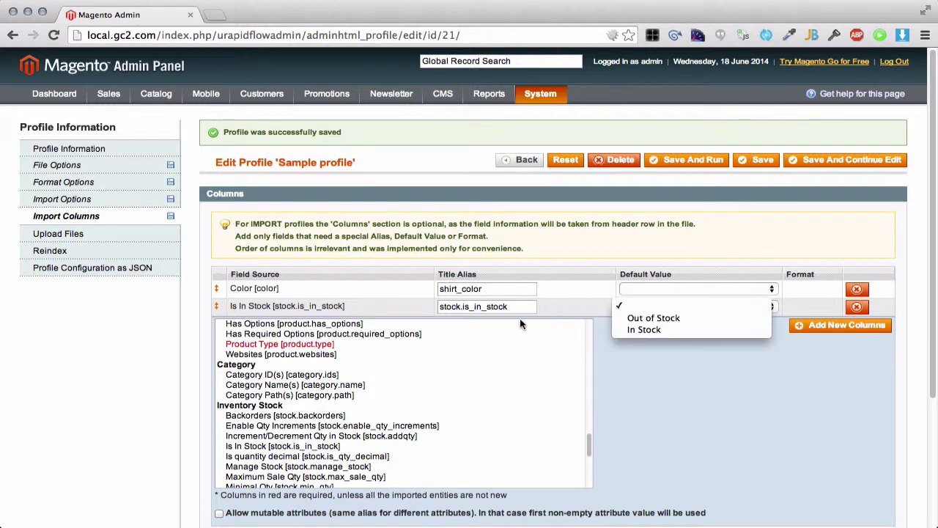
pyautogui.click(674, 328)
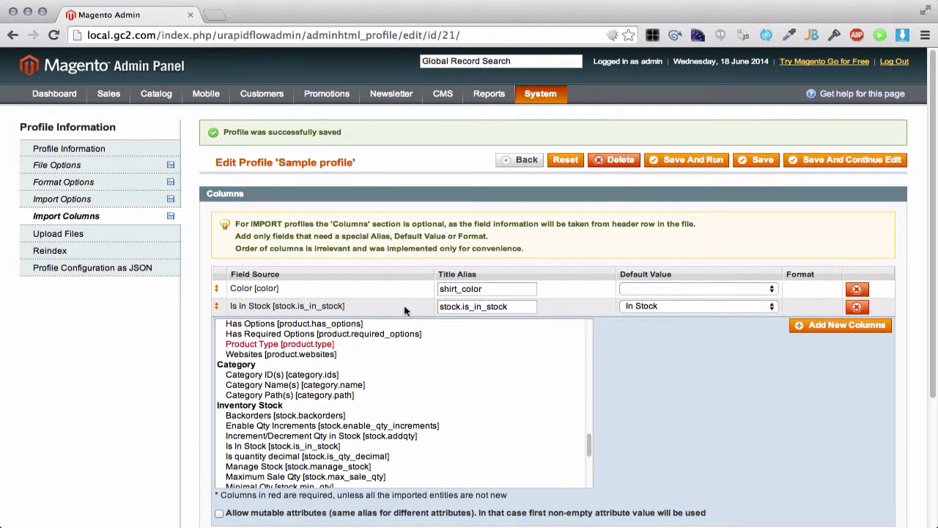
pyautogui.click(531, 304)
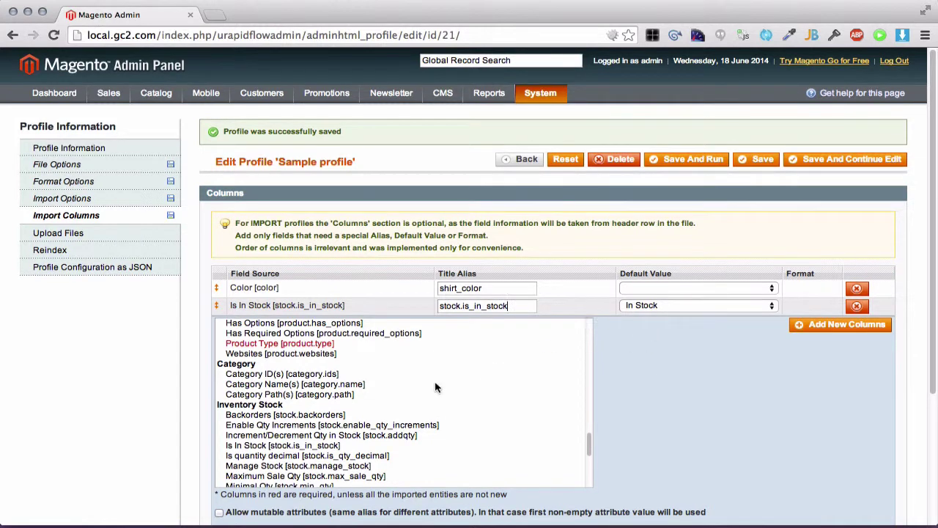
# - Add the Category Name(s) [category.name] field as a column and enter "Cat name" as its default value
pyautogui.scroll(-5, 222, 360)
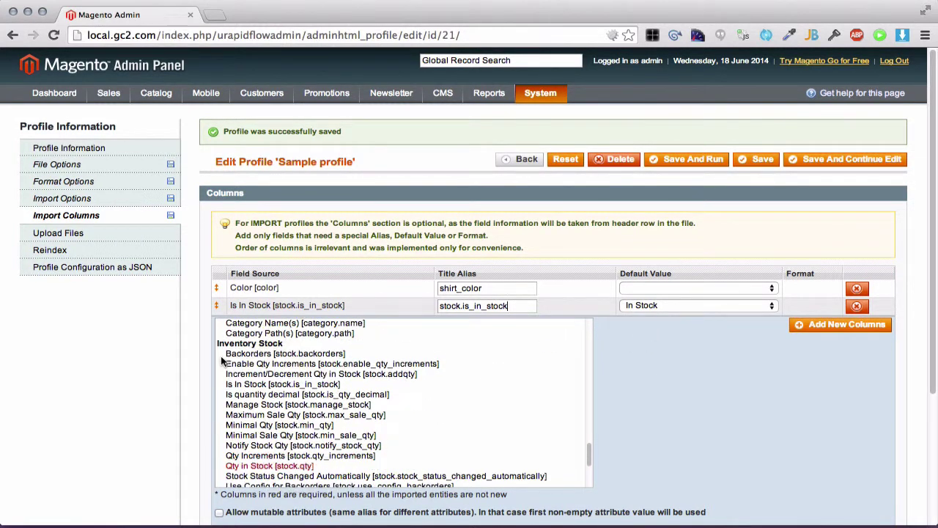
pyautogui.scroll(-3, 221, 359)
pyautogui.scroll(5, 220, 359)
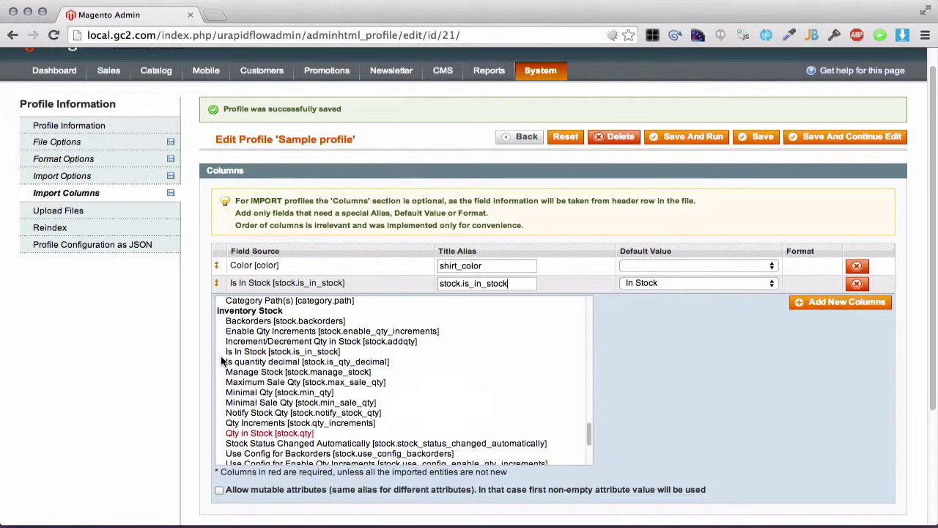
pyautogui.scroll(3, 220, 359)
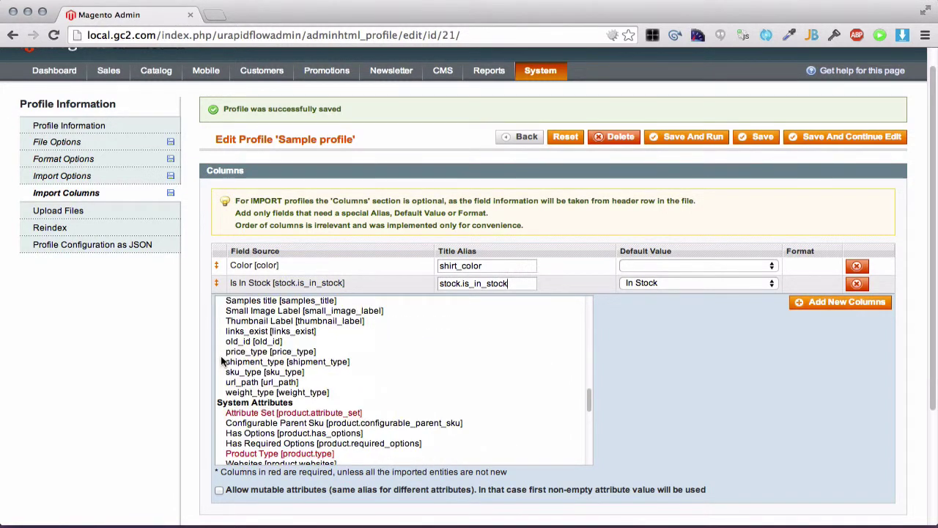
pyautogui.scroll(-4, 221, 357)
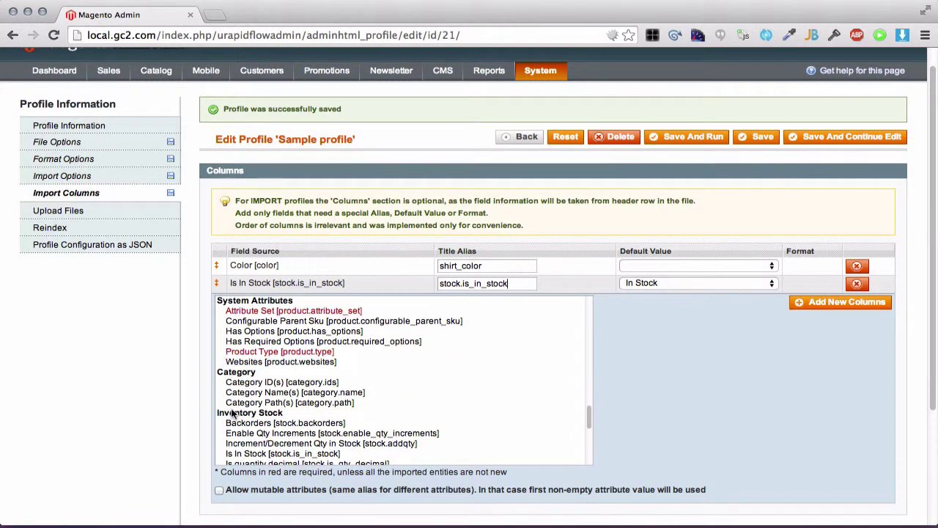
pyautogui.click(243, 393)
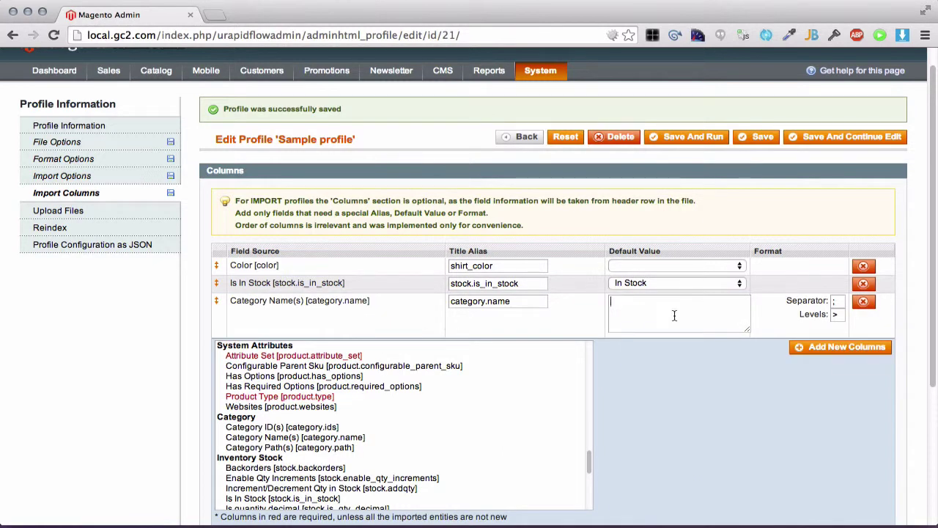
pyautogui.write('Cat name')
# - Upload the file cp.csv from the gc2/var/urapidflow/import folder through the profile's file upload tool
pyautogui.click(115, 214)
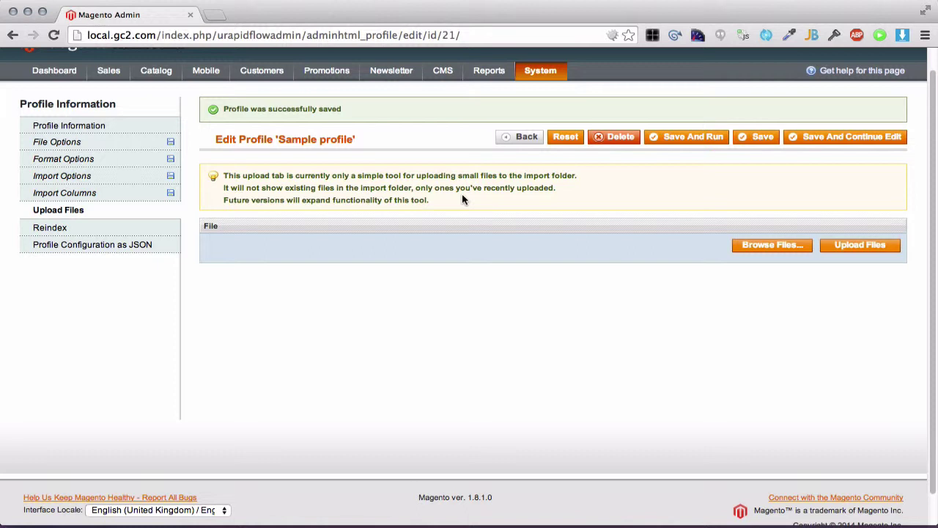
pyautogui.click(742, 245)
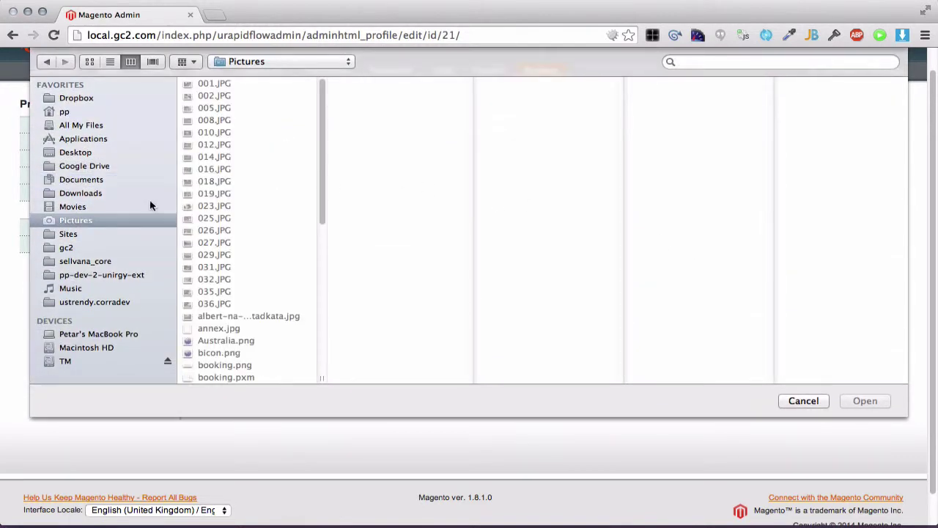
pyautogui.click(65, 248)
pyautogui.scroll(-10, 248, 169)
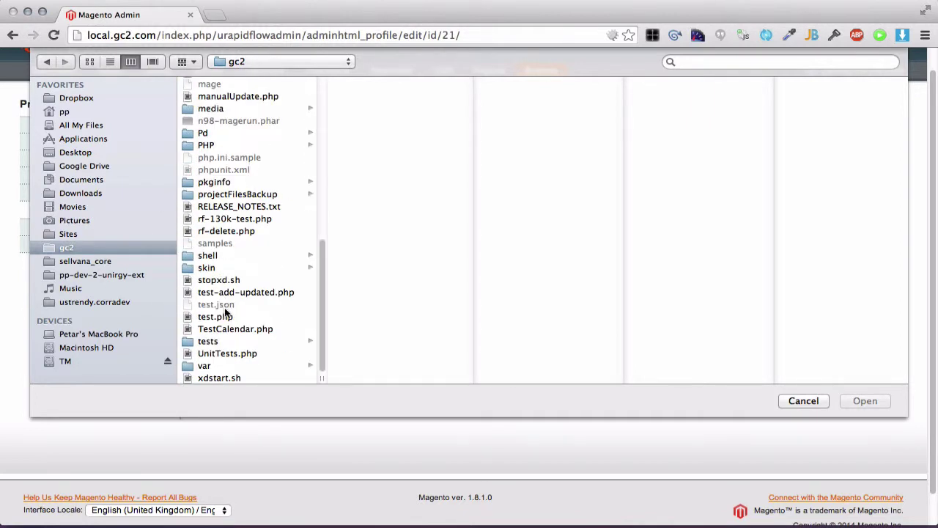
pyautogui.click(211, 369)
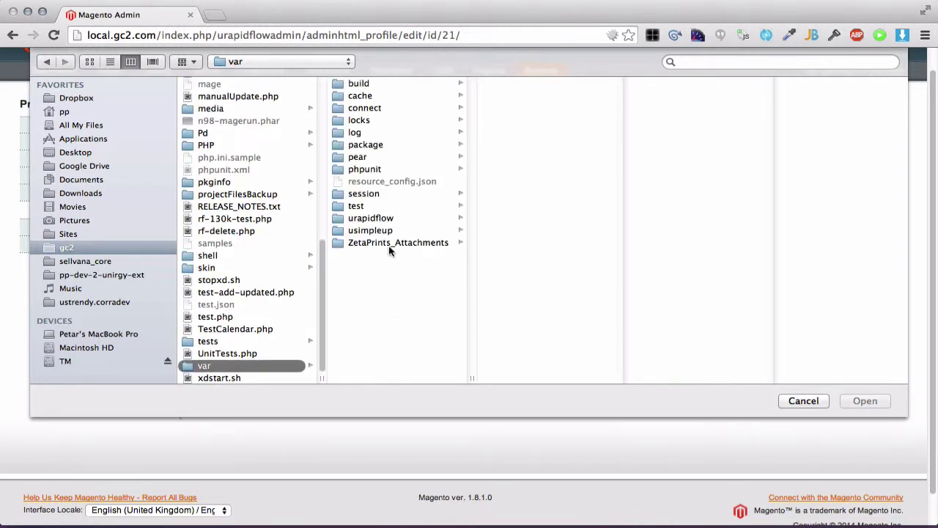
pyautogui.click(394, 223)
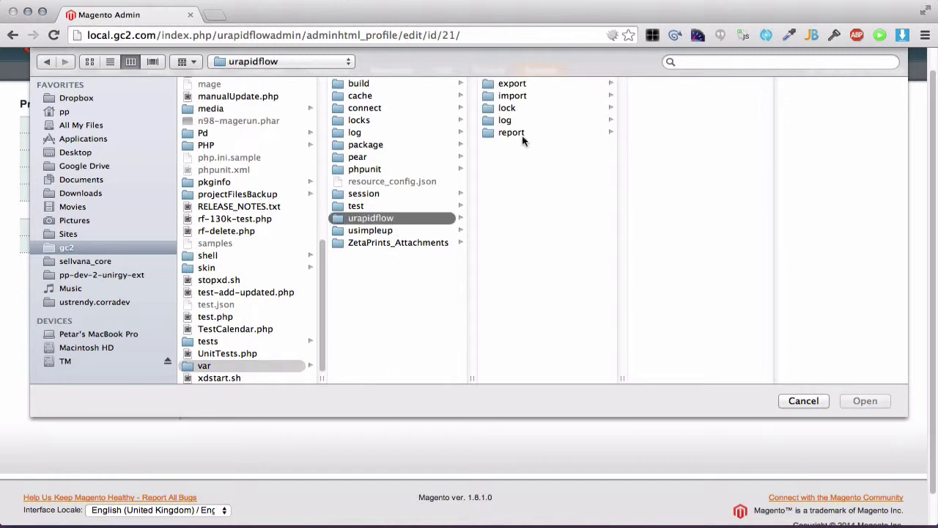
pyautogui.click(533, 96)
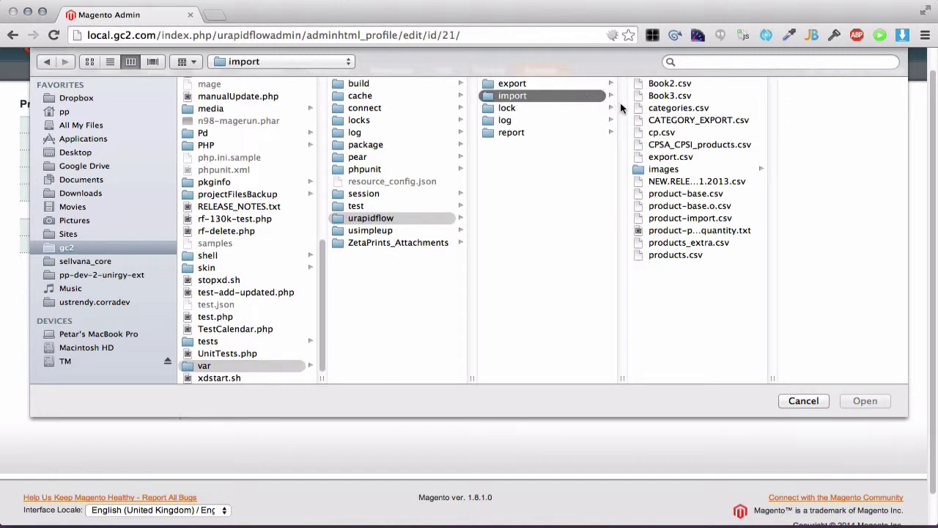
pyautogui.click(649, 133)
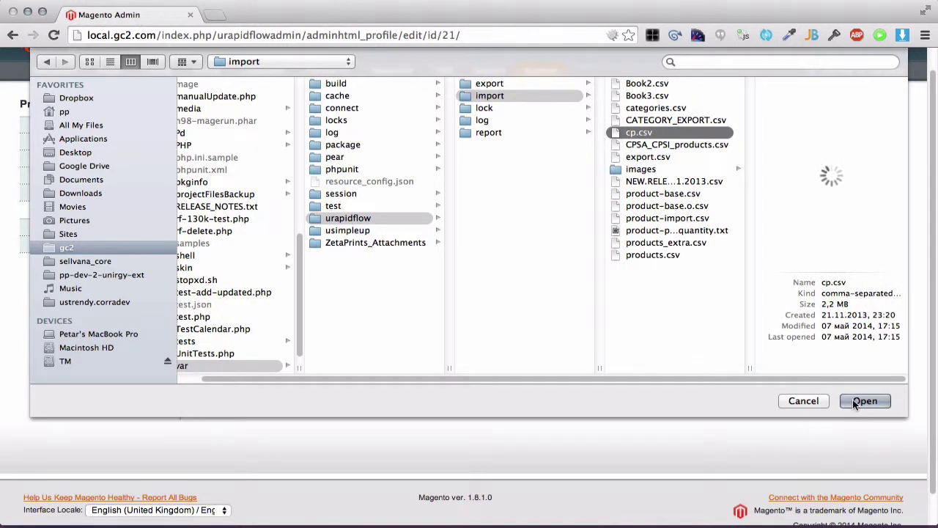
pyautogui.click(866, 402)
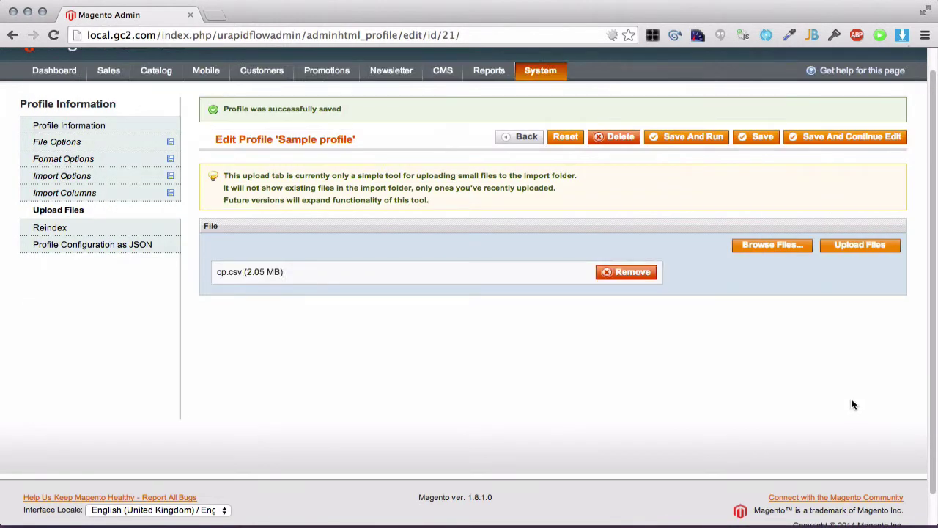
pyautogui.click(882, 245)
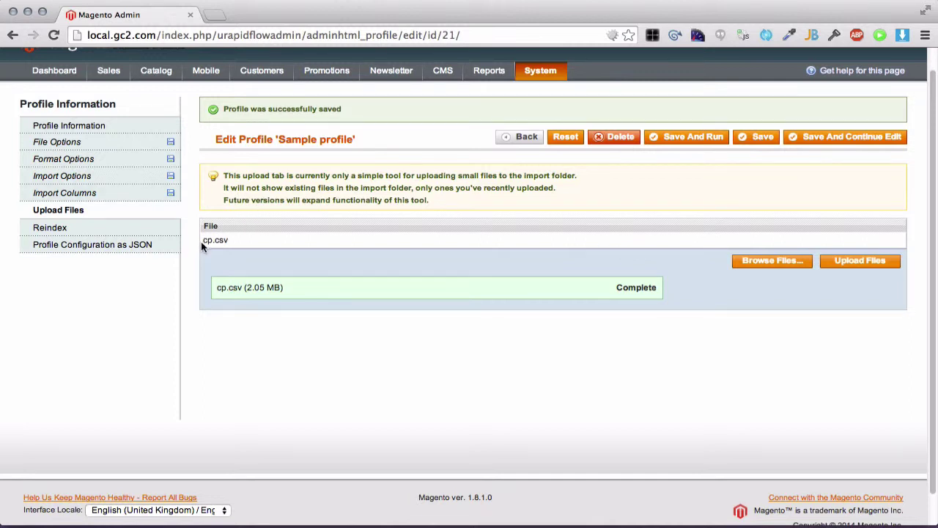
# - Compare the uploaded file's name with the File Name set in the profile information
pyautogui.moveTo(203, 240); pyautogui.dragTo(230, 241)
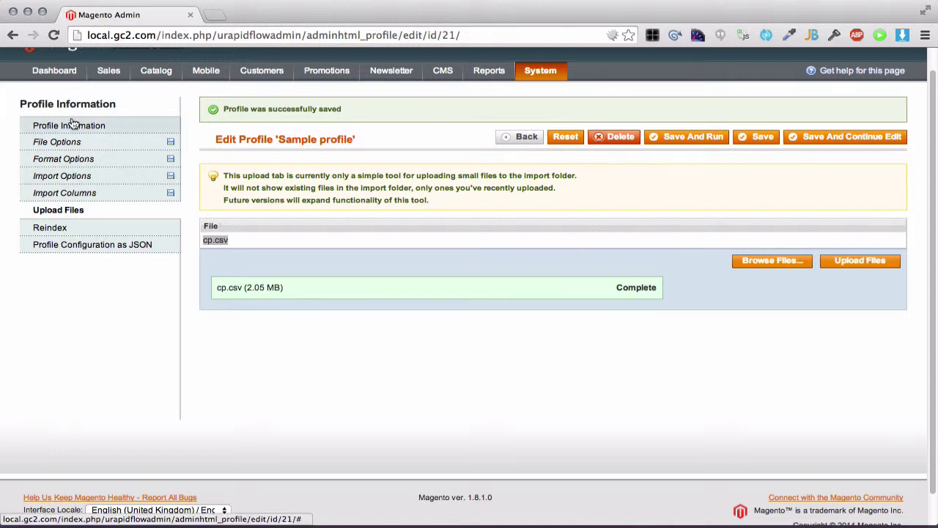
pyautogui.click(95, 126)
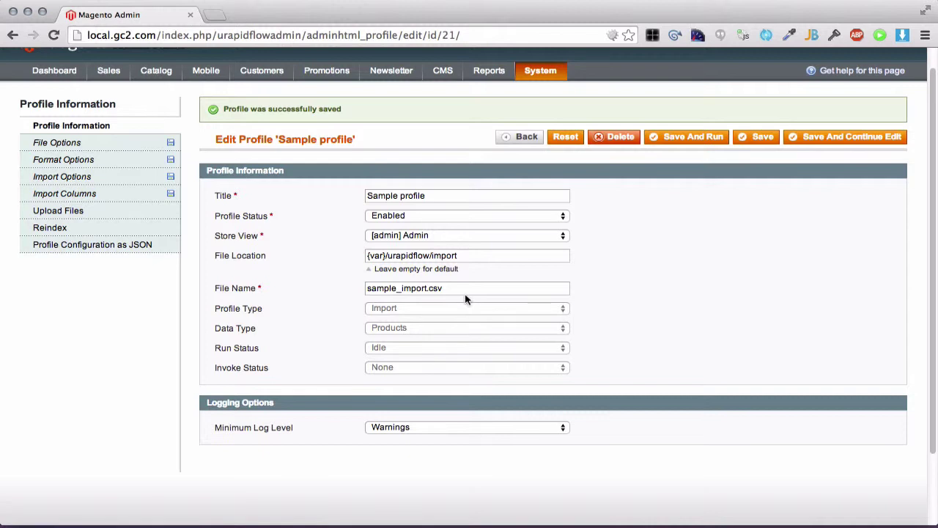
pyautogui.moveTo(454, 288); pyautogui.dragTo(365, 283)
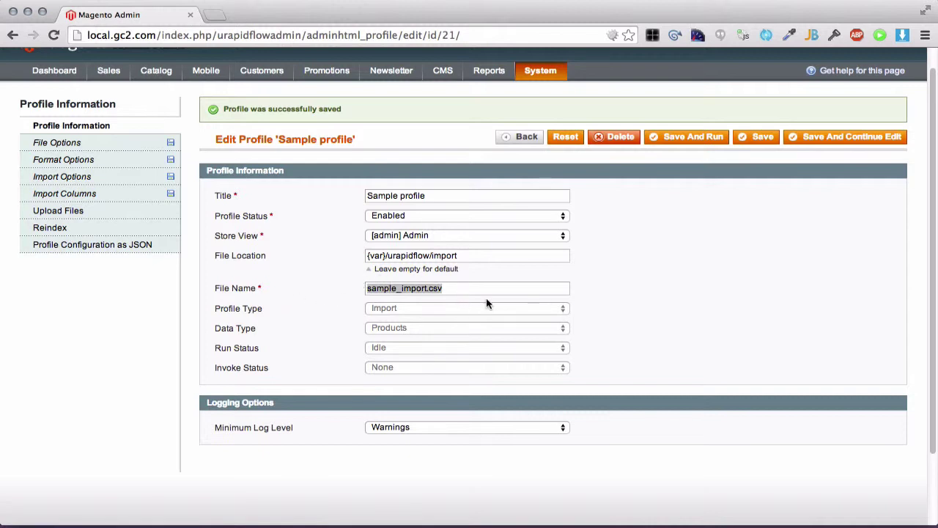
pyautogui.click(125, 222)
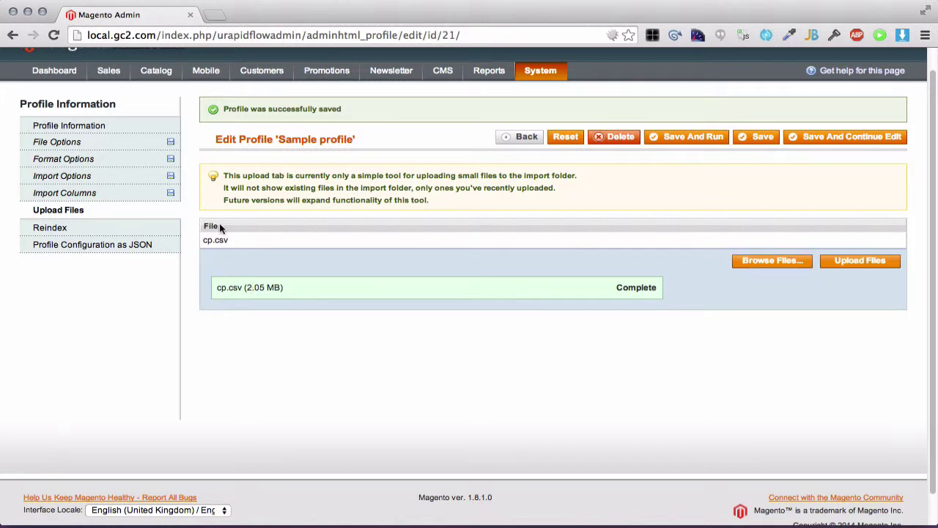
# - Change the File Name in the profile information to "sample import.csv", with a space instead of the underscore
pyautogui.click(82, 126)
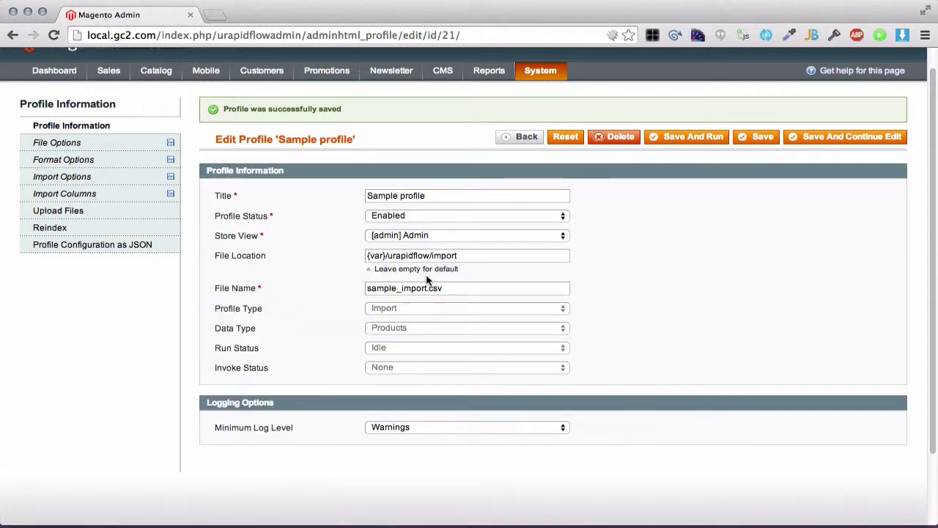
pyautogui.click(401, 290)
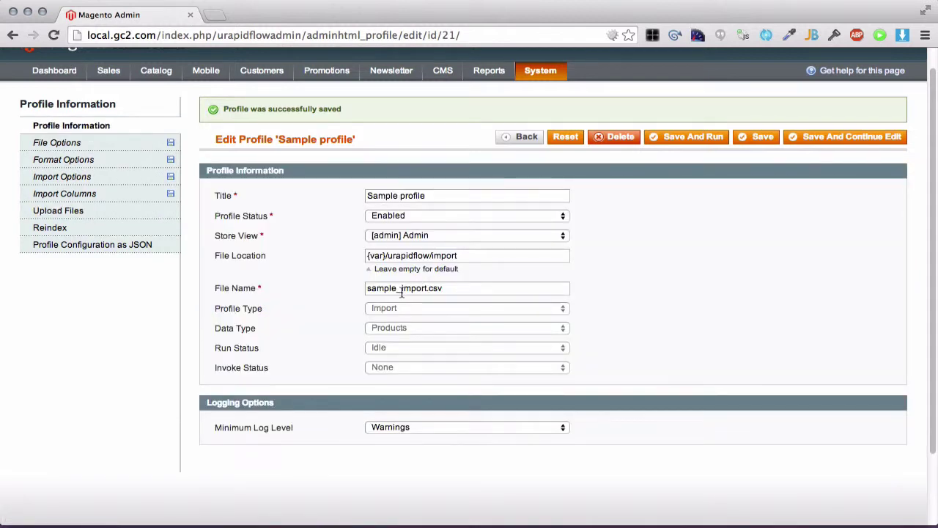
pyautogui.press('BackSpace')
pyautogui.moveTo(466, 288); pyautogui.dragTo(297, 291)
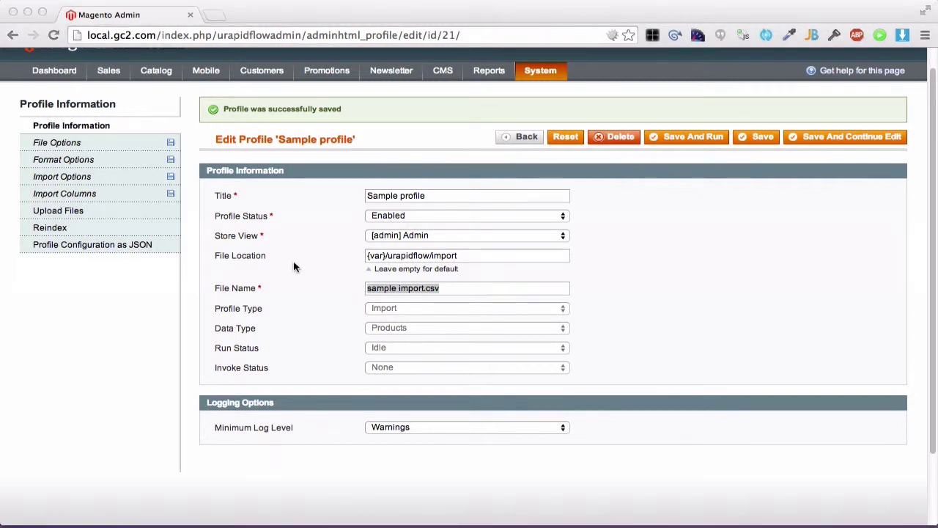
# - Upload the file "sample import.csv" from the urapidflow import folder
pyautogui.click(152, 211)
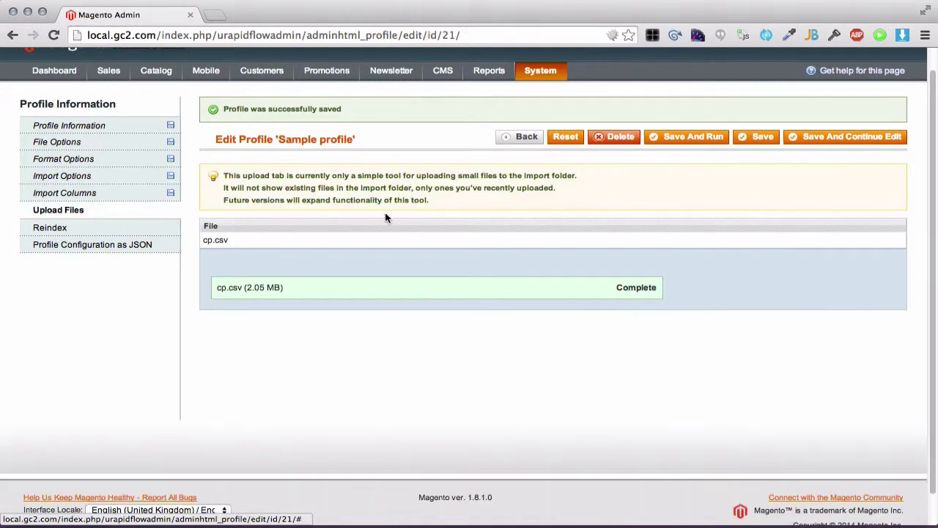
pyautogui.click(773, 260)
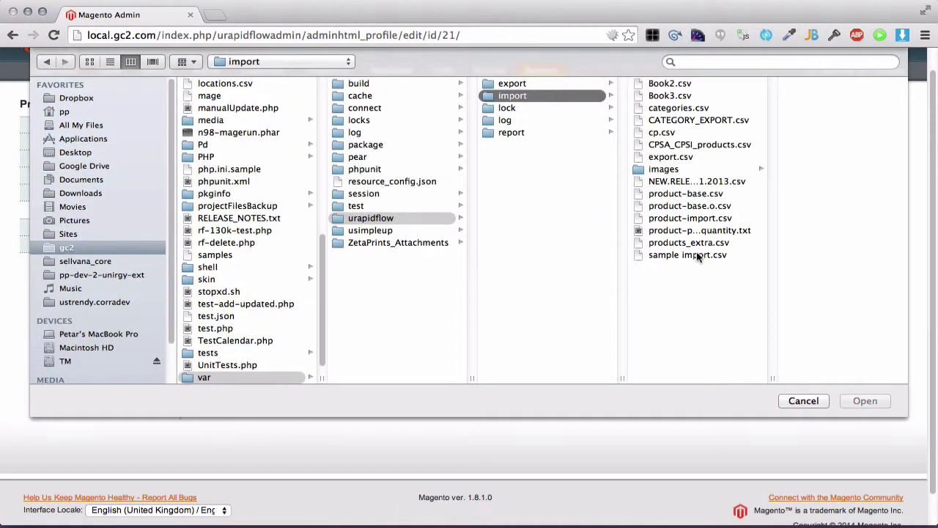
pyautogui.click(695, 255)
pyautogui.click(848, 404)
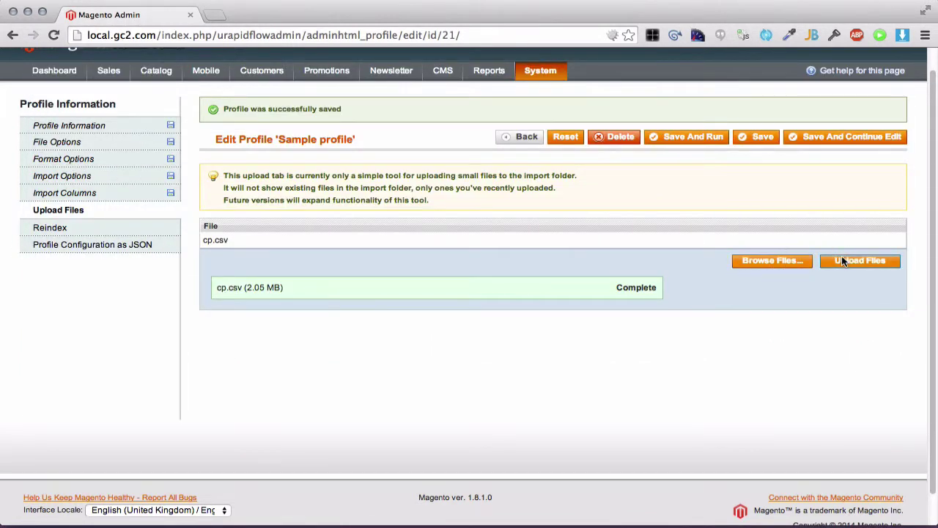
pyautogui.click(841, 260)
# - Browse the import folder again, choose "sample import.csv" rather than sample_import.csv, and upload it a second time
pyautogui.click(803, 262)
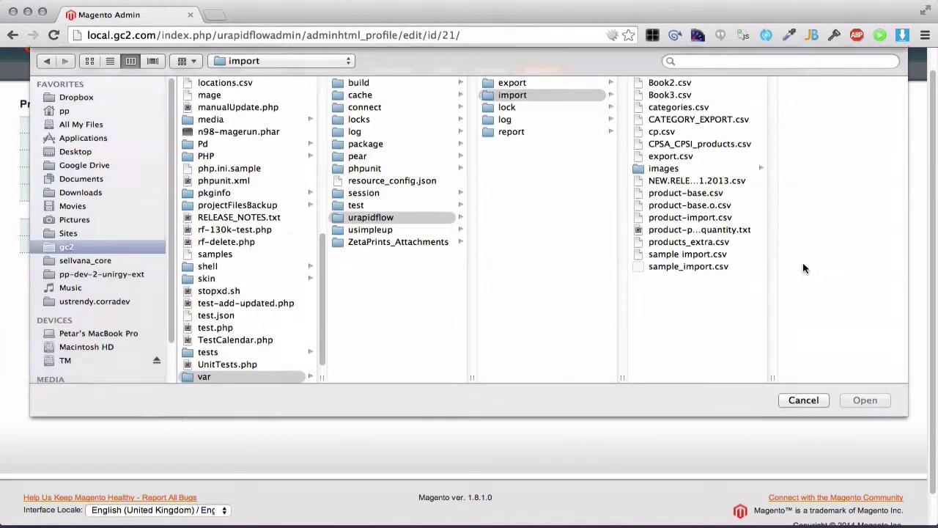
pyautogui.click(697, 269)
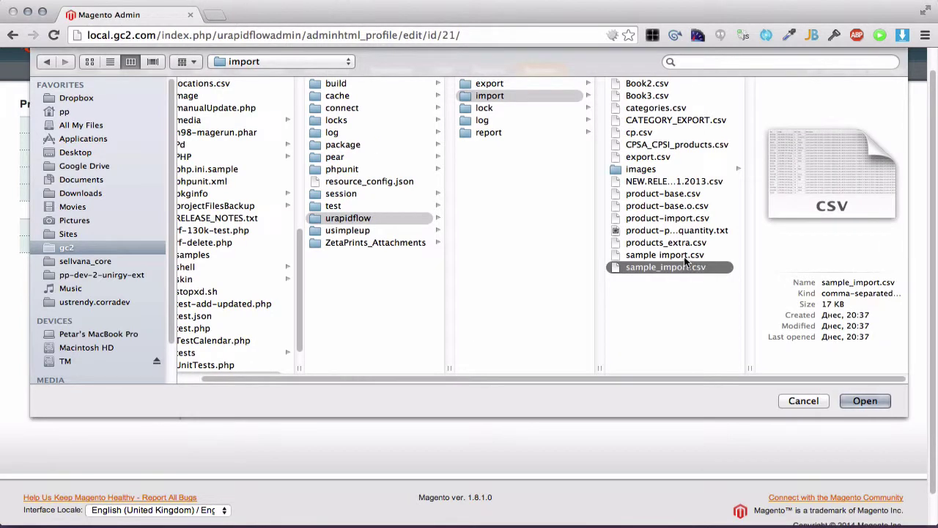
pyautogui.click(685, 257)
pyautogui.doubleClick(685, 257)
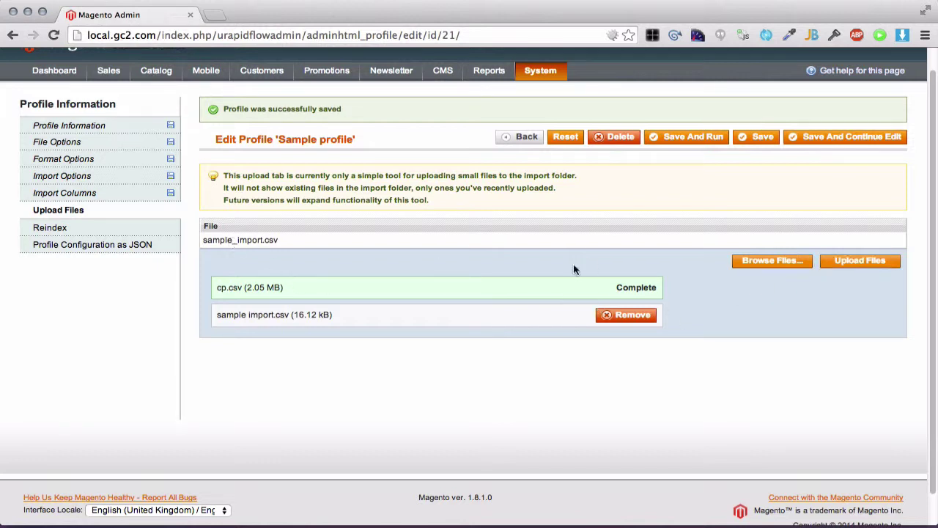
pyautogui.click(831, 262)
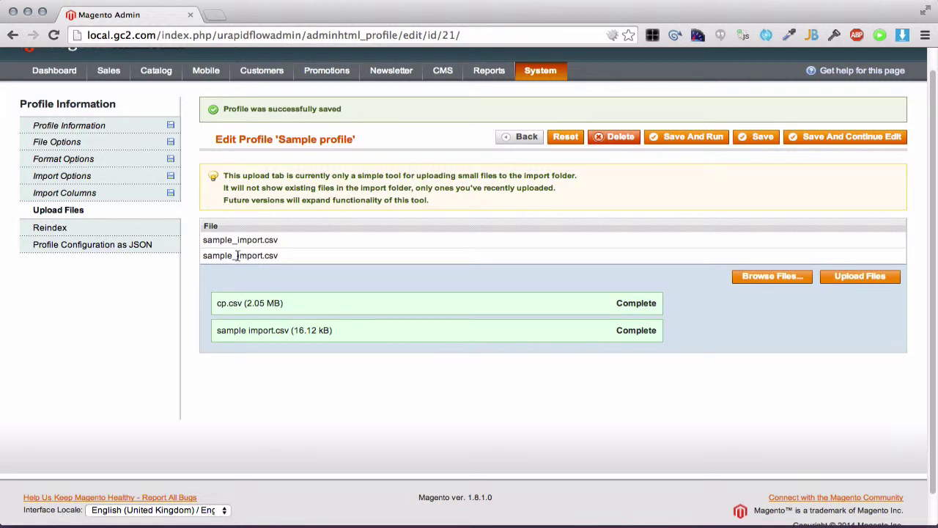
# - Save the Sample profile with its current settings and keep it open for editing
pyautogui.doubleClick(237, 255)
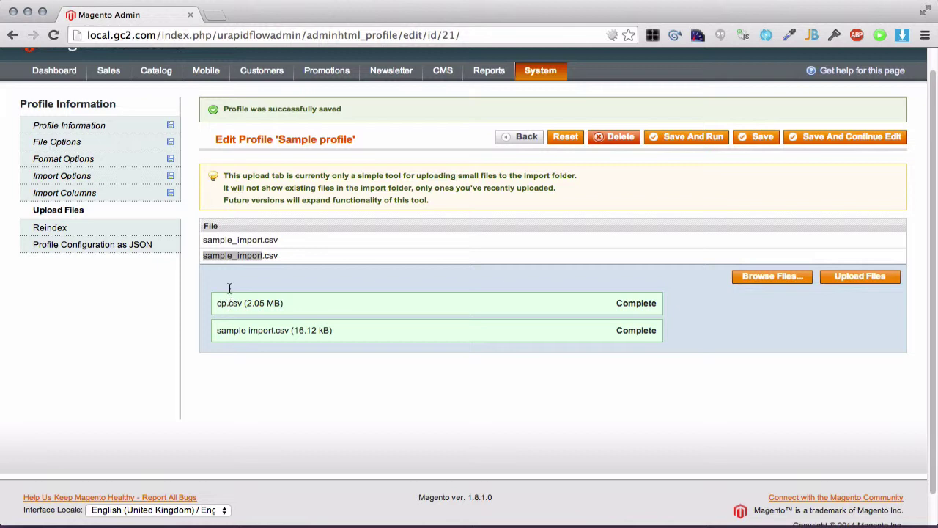
pyautogui.click(91, 245)
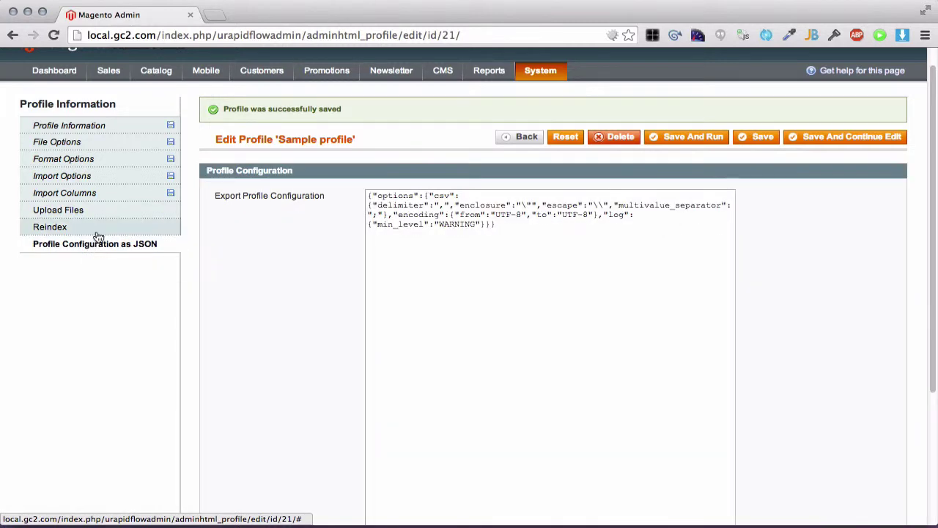
pyautogui.click(96, 228)
pyautogui.click(125, 176)
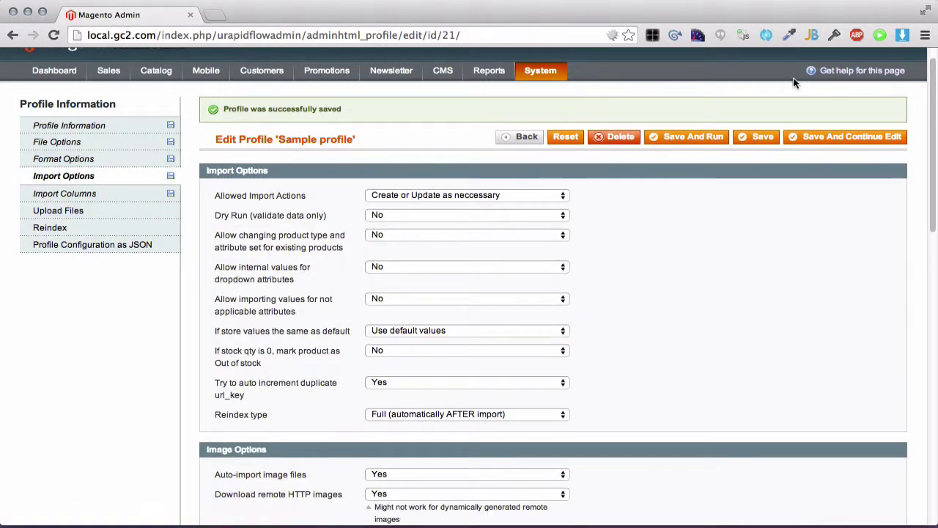
pyautogui.click(814, 140)
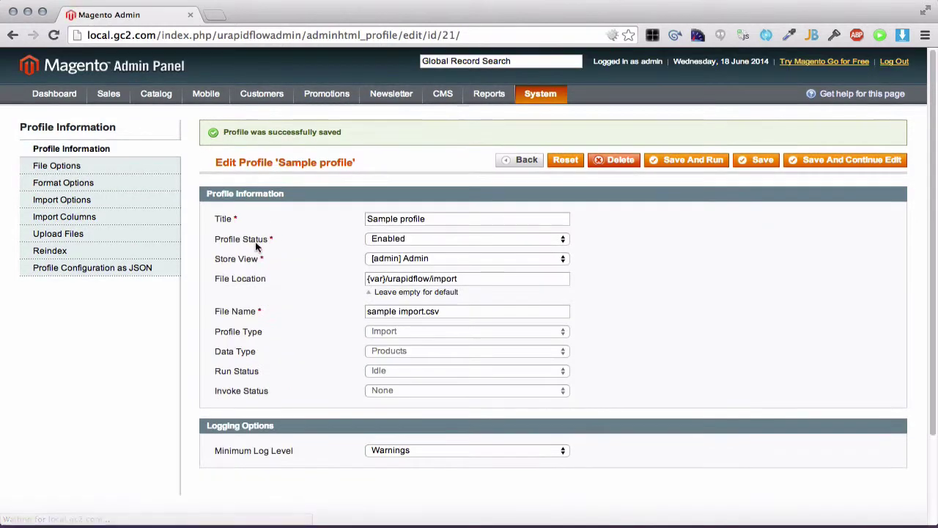
# - Copy the complete exported JSON configuration of the Sample profile
pyautogui.click(92, 270)
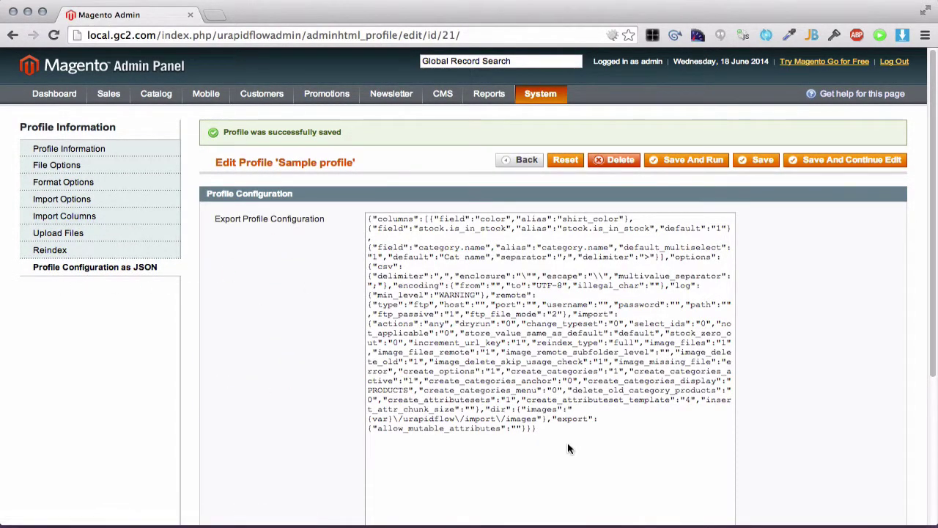
pyautogui.moveTo(572, 447); pyautogui.dragTo(370, 218)
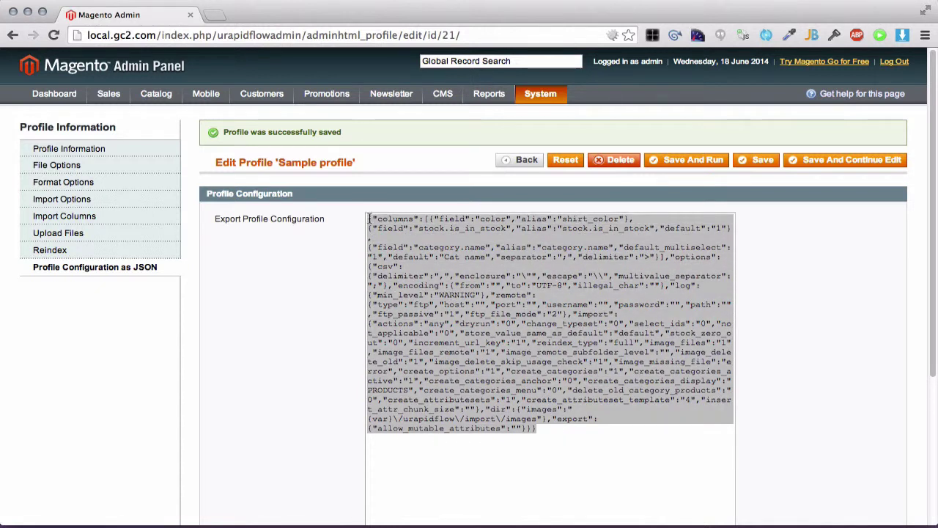
pyautogui.click(501, 259)
pyautogui.tripleClick(502, 258)
pyautogui.rightClick(504, 255)
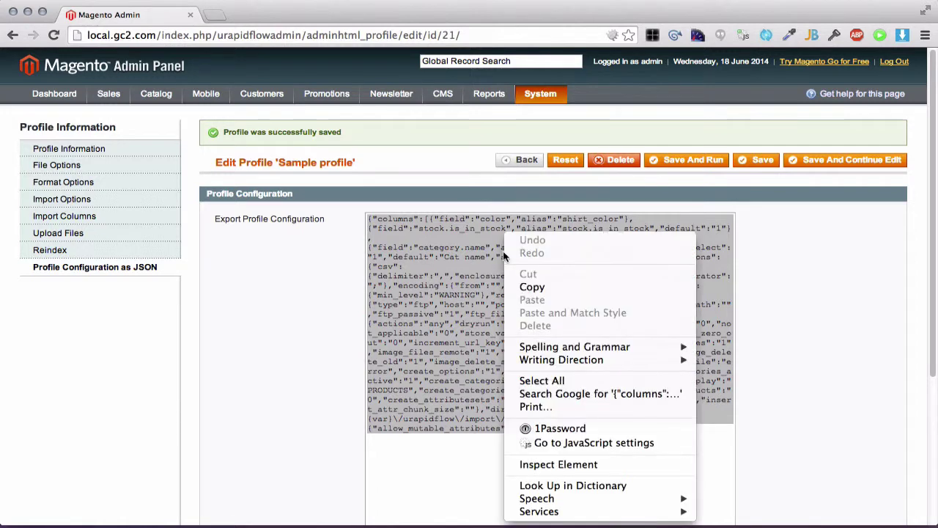
pyautogui.click(514, 287)
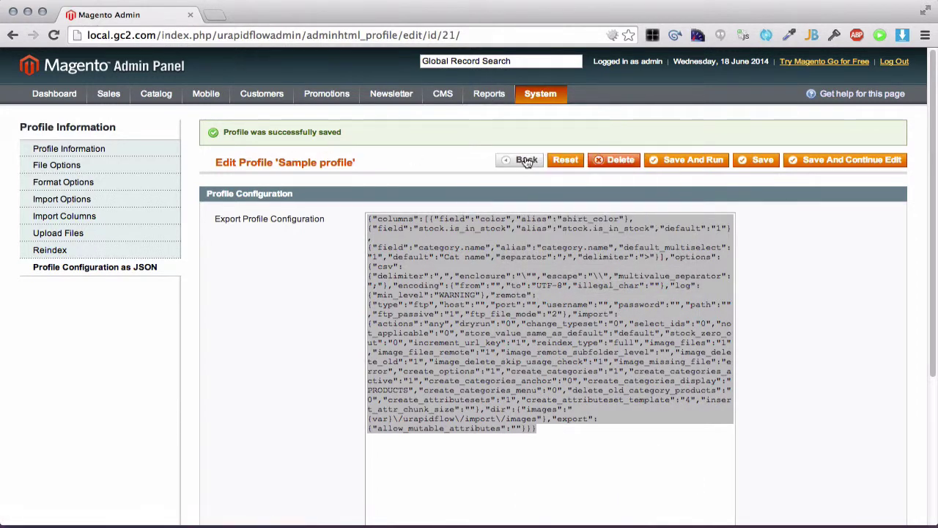
# - Start a new RapidFlow profile and paste the copied JSON as its import profile configuration
pyautogui.click(526, 162)
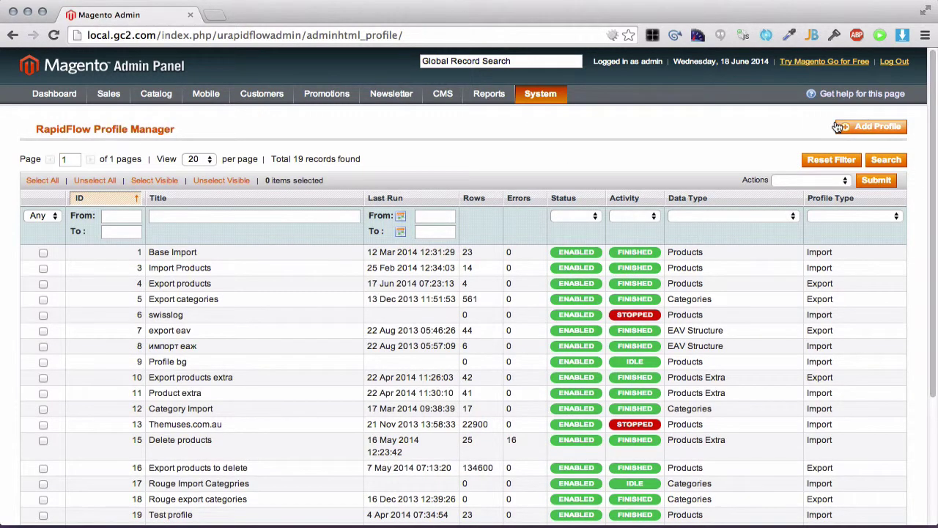
pyautogui.click(842, 127)
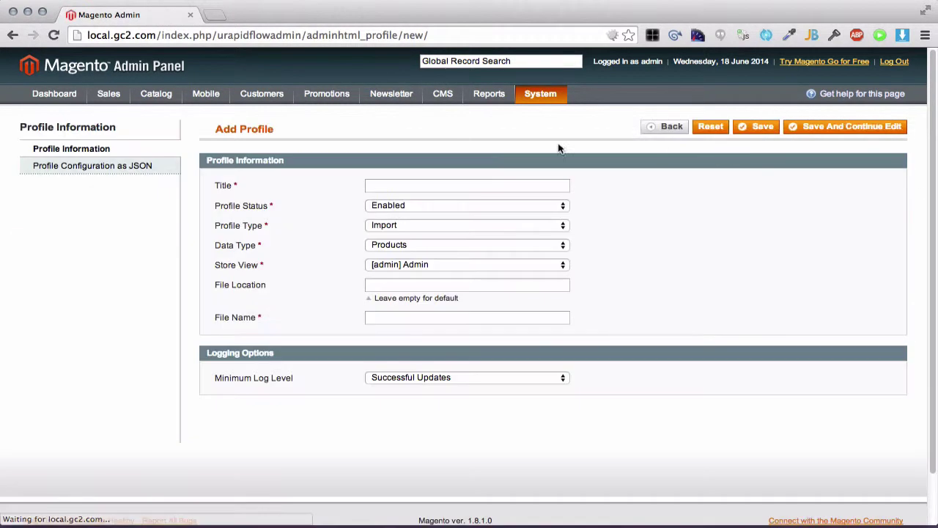
pyautogui.click(31, 166)
pyautogui.click(377, 219)
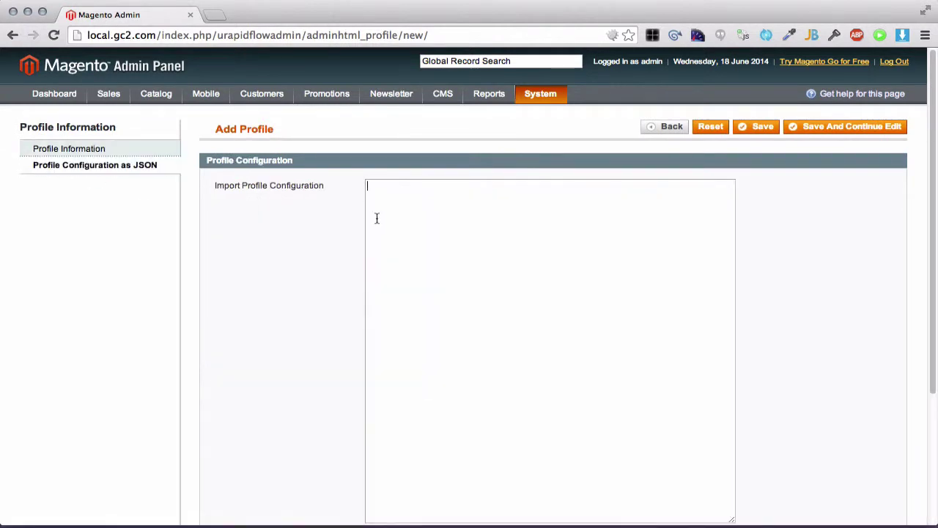
pyautogui.press('super+v')
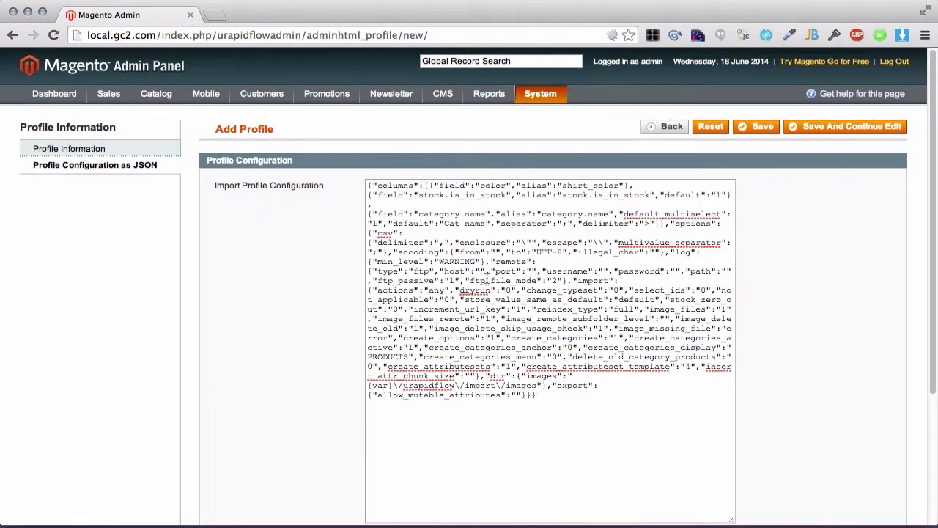
# - Title the new profile "sample 2", set its File Name to "sample2", and save it while keeping it open
pyautogui.click(117, 148)
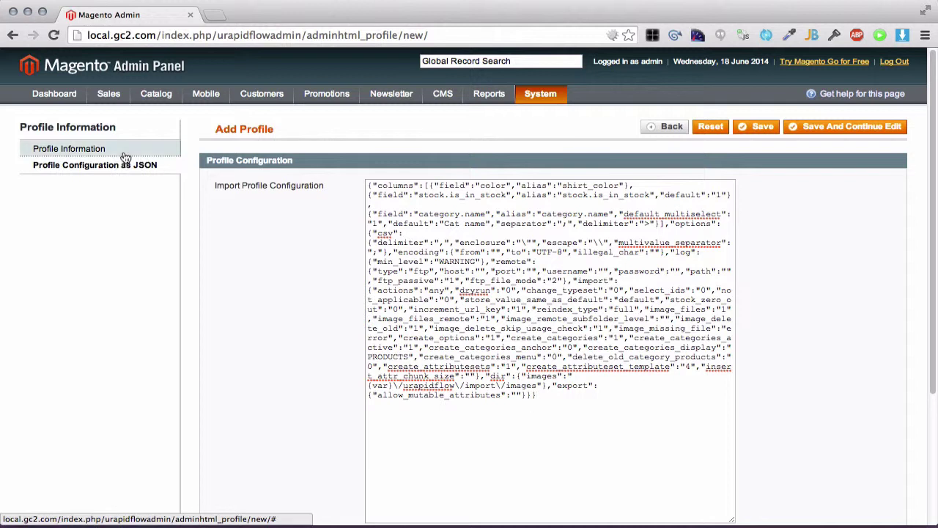
pyautogui.click(448, 187)
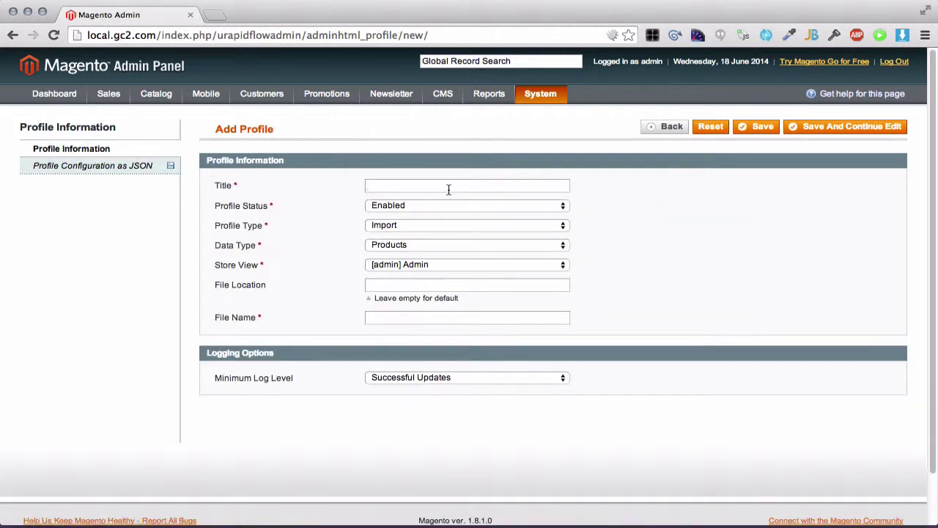
pyautogui.write('sample 2')
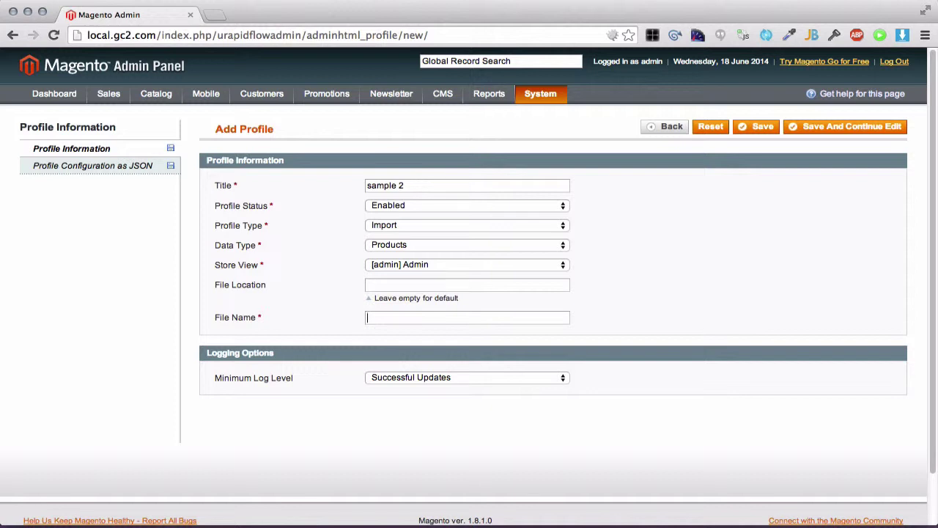
pyautogui.press('Down')
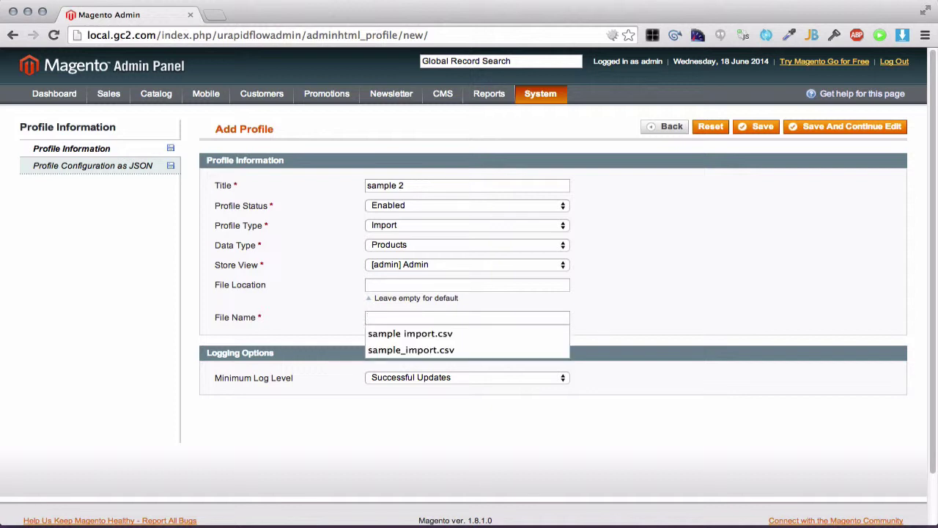
pyautogui.write('samop')
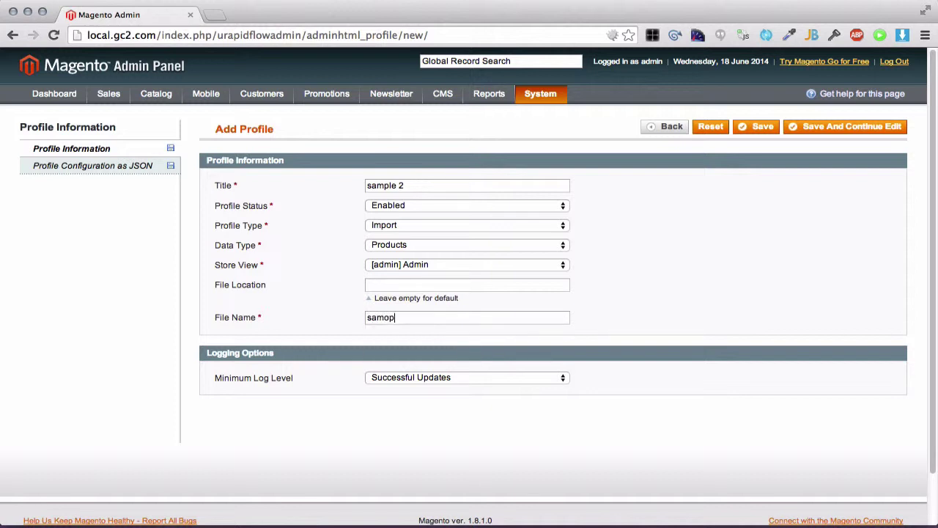
pyautogui.press('BackSpace')
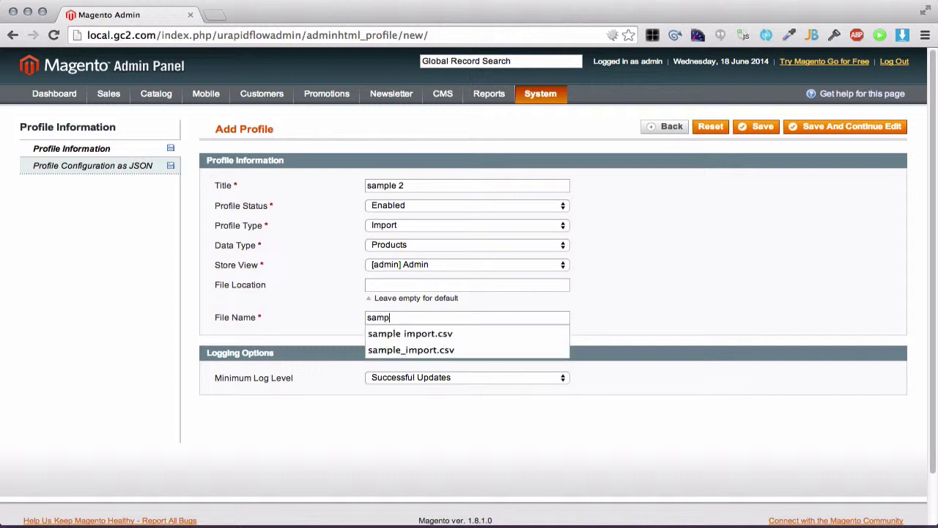
pyautogui.write('le2')
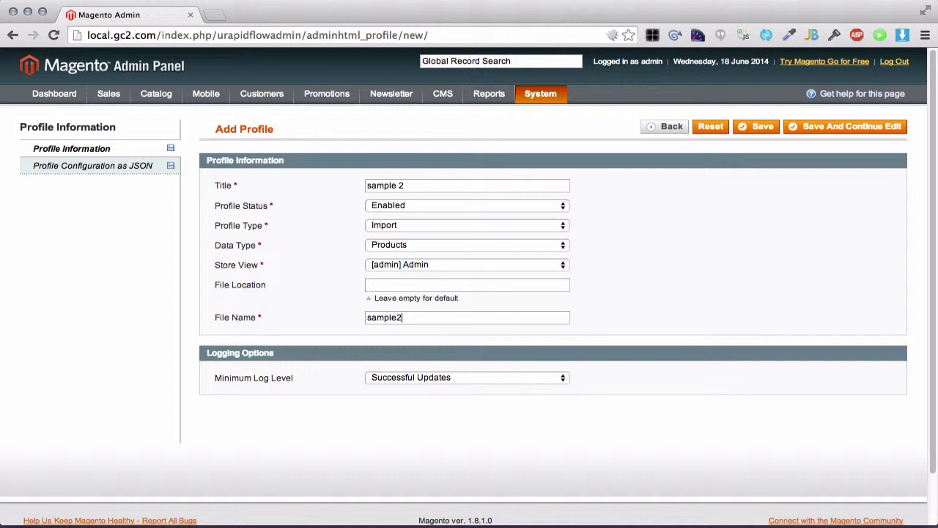
pyautogui.click(855, 127)
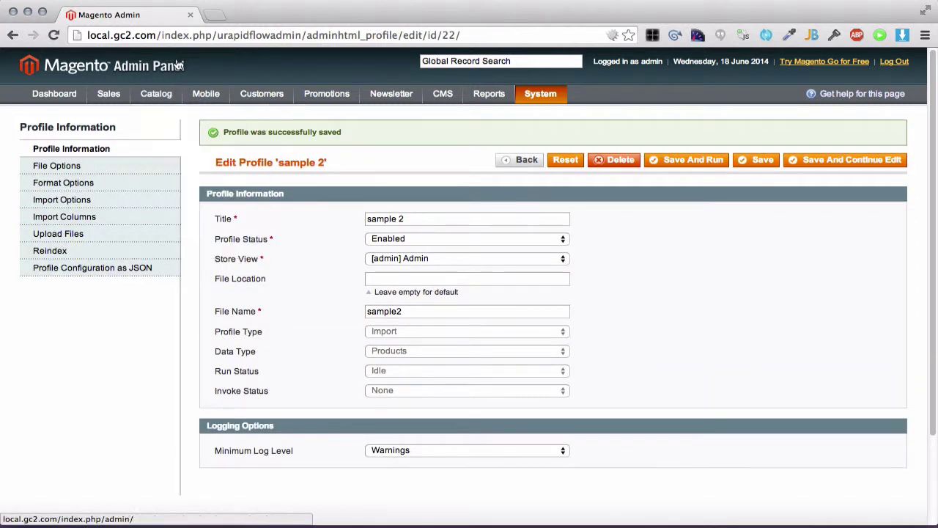
# - Check the JSON configuration, import columns and format options carried over to the sample 2 profile
pyautogui.click(84, 267)
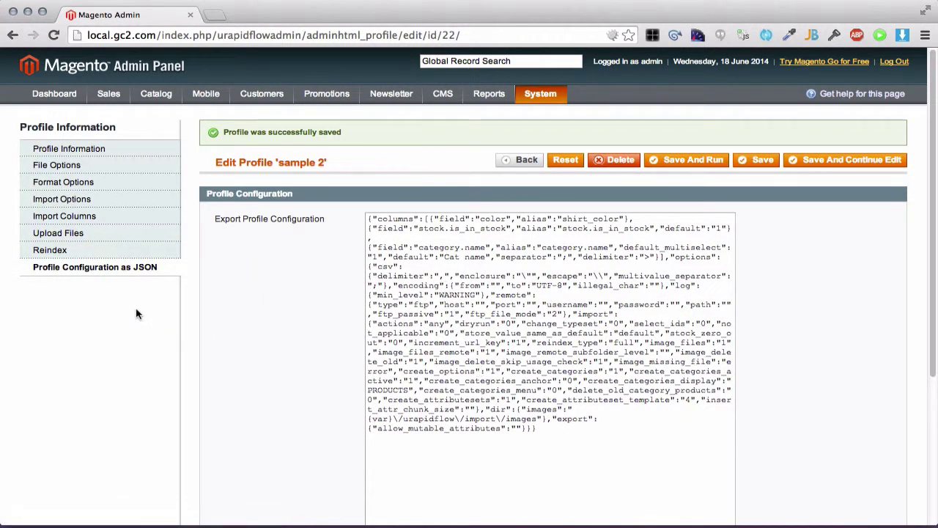
pyautogui.click(145, 250)
pyautogui.click(146, 240)
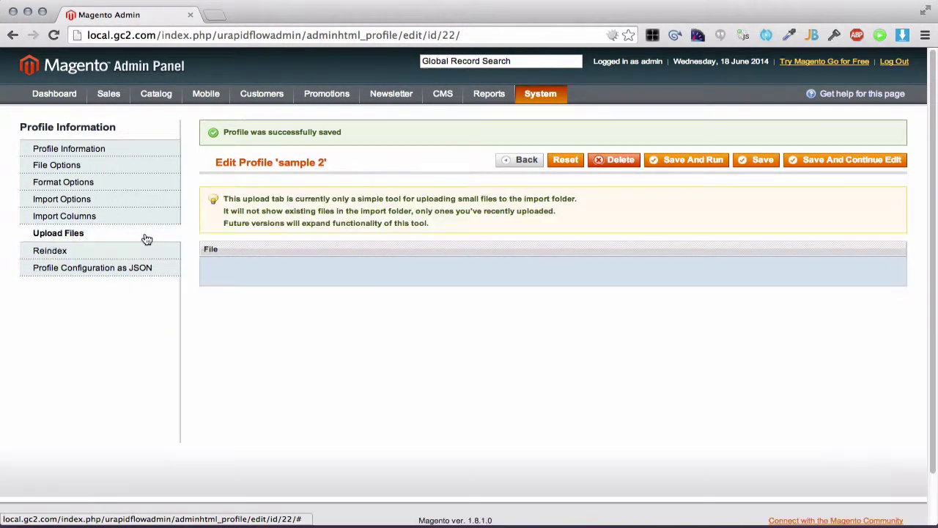
pyautogui.click(139, 218)
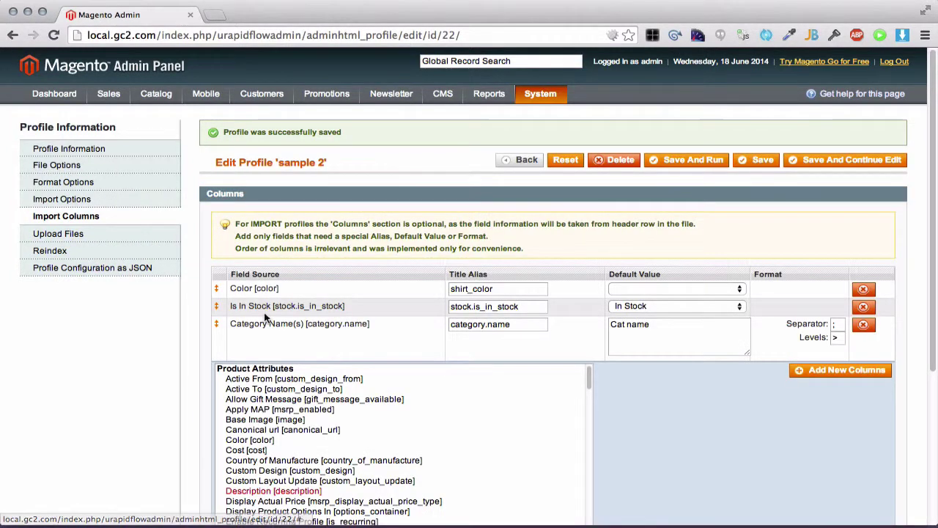
pyautogui.click(103, 205)
pyautogui.click(119, 184)
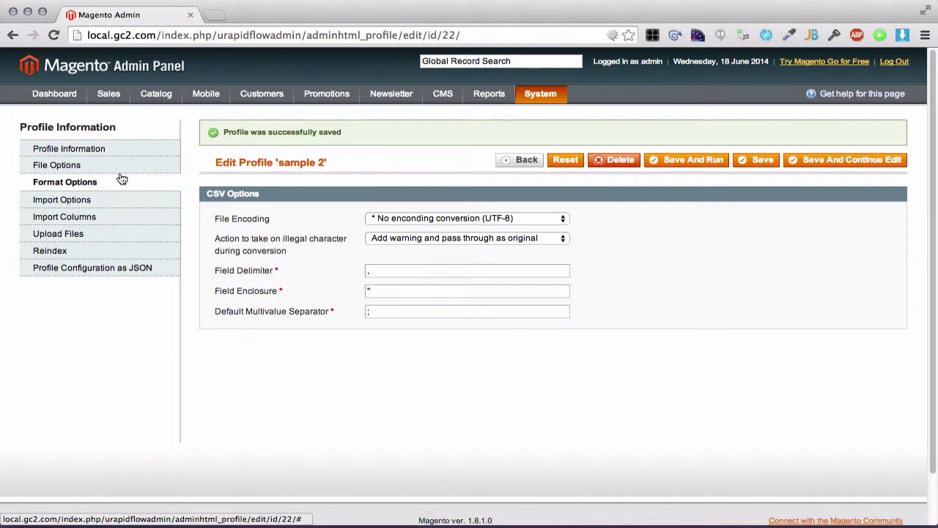
# - Return to the profile list and open the status of the BMZ import profile with ID 20
pyautogui.click(520, 160)
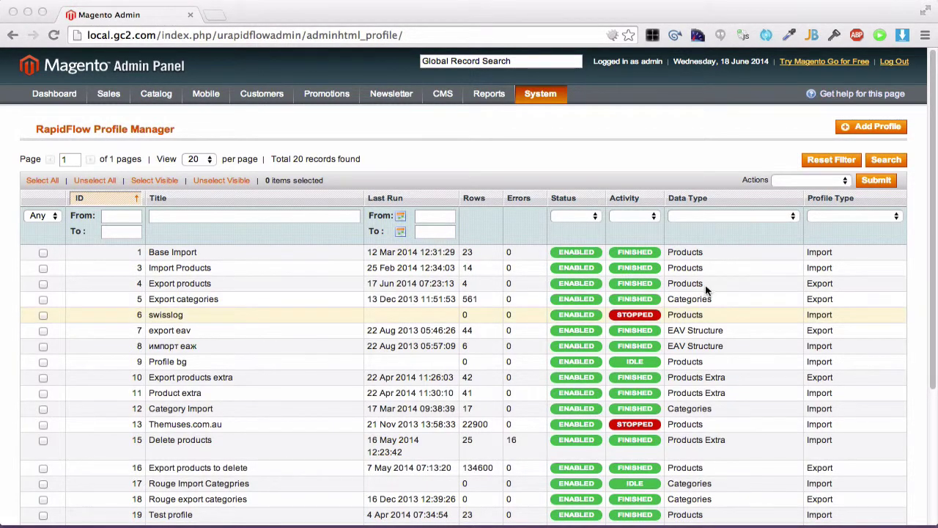
pyautogui.scroll(-5, 414, 323)
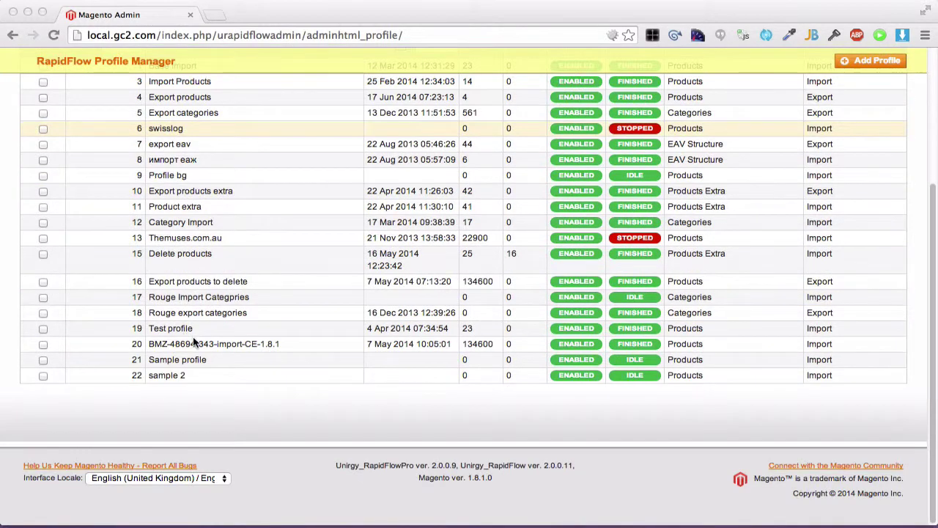
pyautogui.click(213, 345)
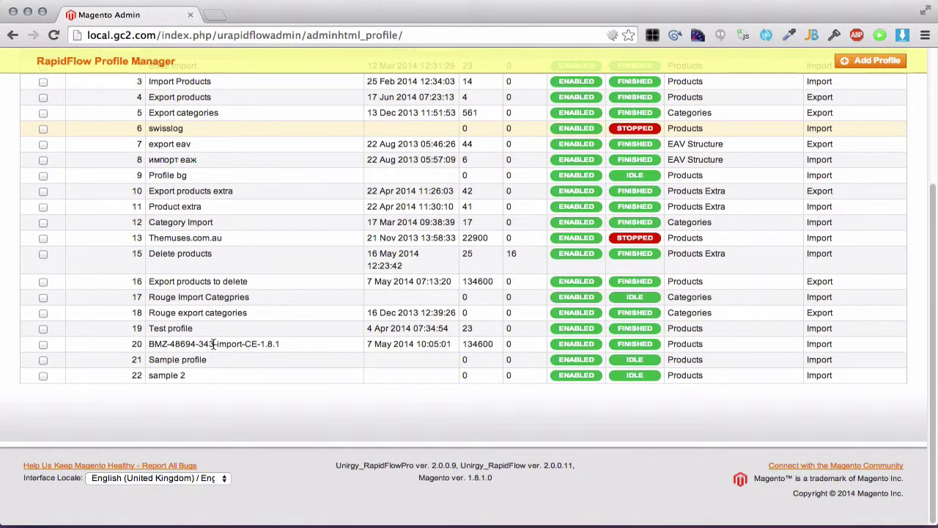
pyautogui.click(300, 352)
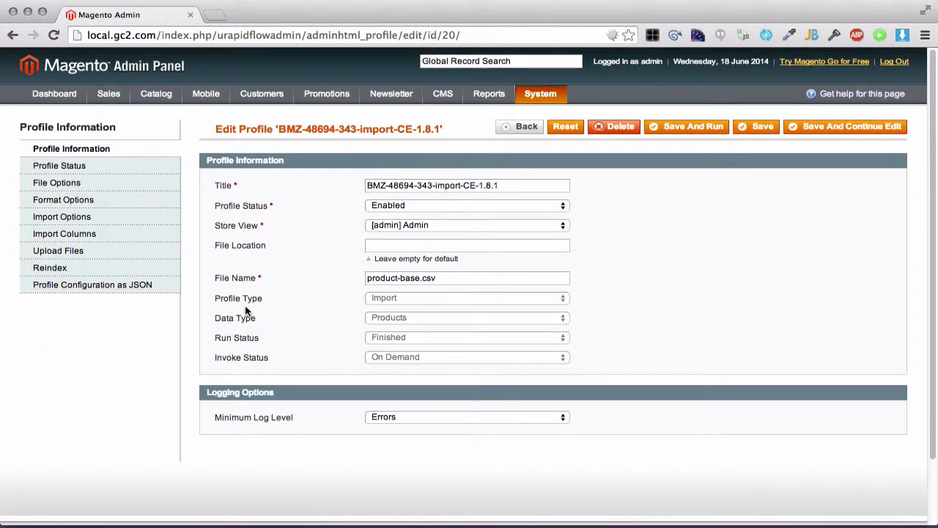
pyautogui.click(65, 169)
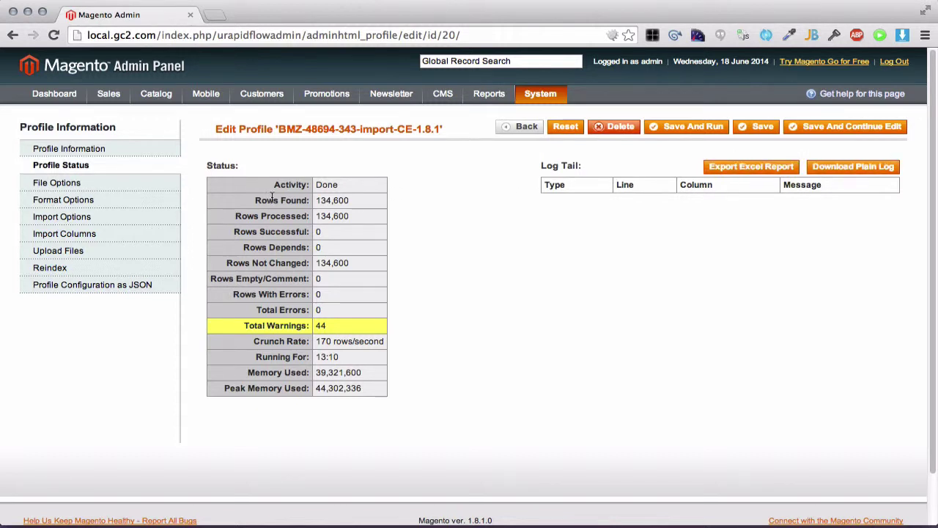
# - Examine the rows found, crunch rate and running time in the finished import's status table
pyautogui.moveTo(316, 199); pyautogui.dragTo(348, 198)
pyautogui.click(325, 339)
pyautogui.doubleClick(325, 340)
pyautogui.click(319, 356)
pyautogui.doubleClick(320, 356)
# - Export the profile's Excel report and look through the rows of product-base.csv.xls in Excel
pyautogui.click(728, 170)
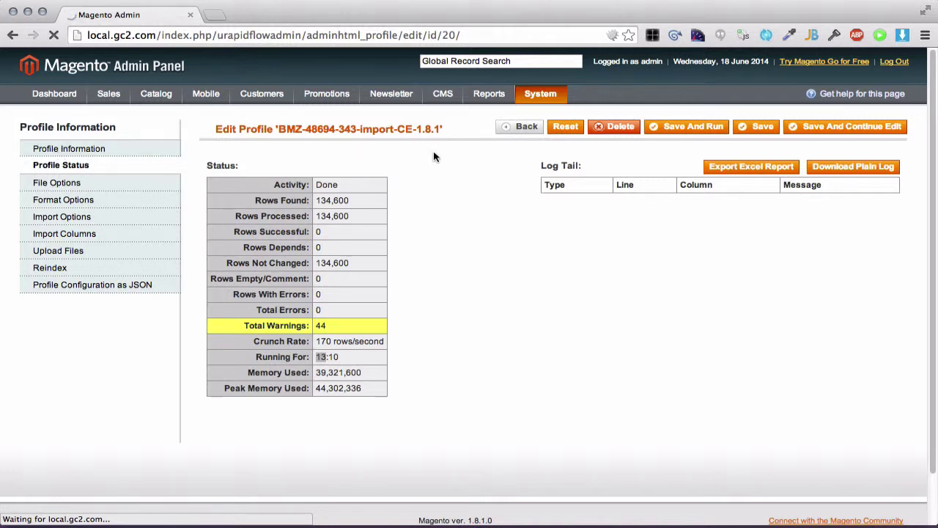
pyautogui.moveTo(525, 101)
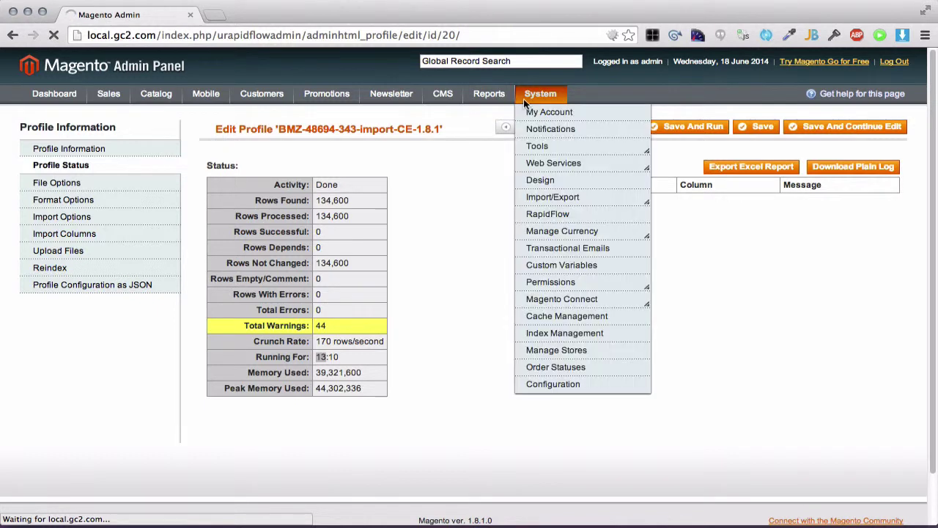
pyautogui.keyDown('super'); pyautogui.click(524, 214); pyautogui.keyUp('super')
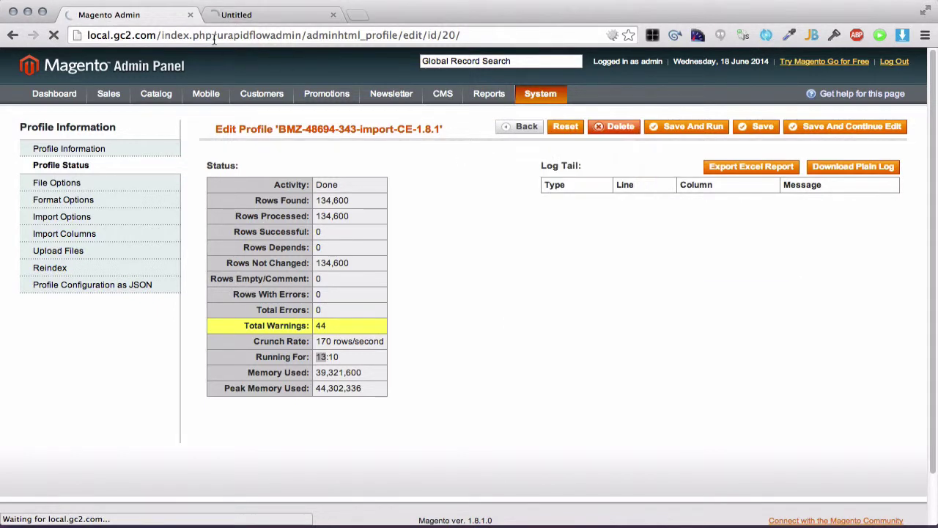
pyautogui.click(241, 17)
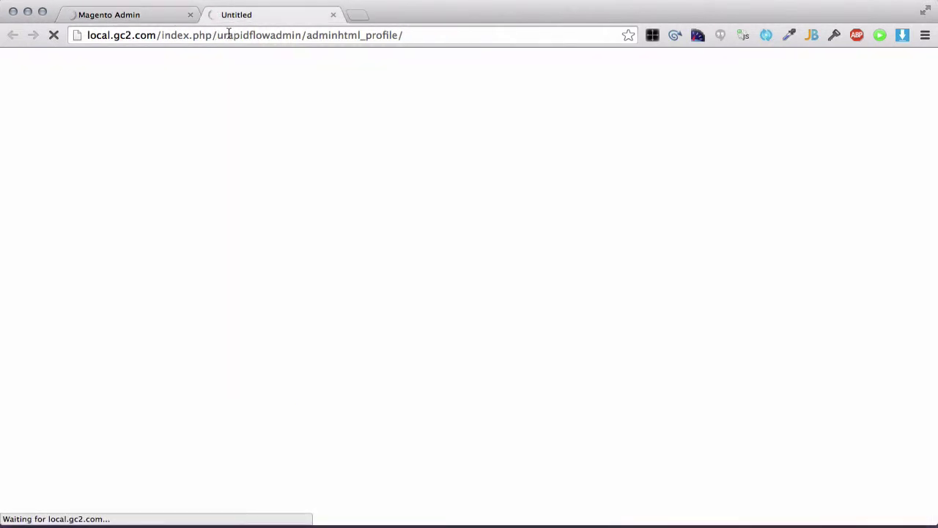
pyautogui.click(164, 18)
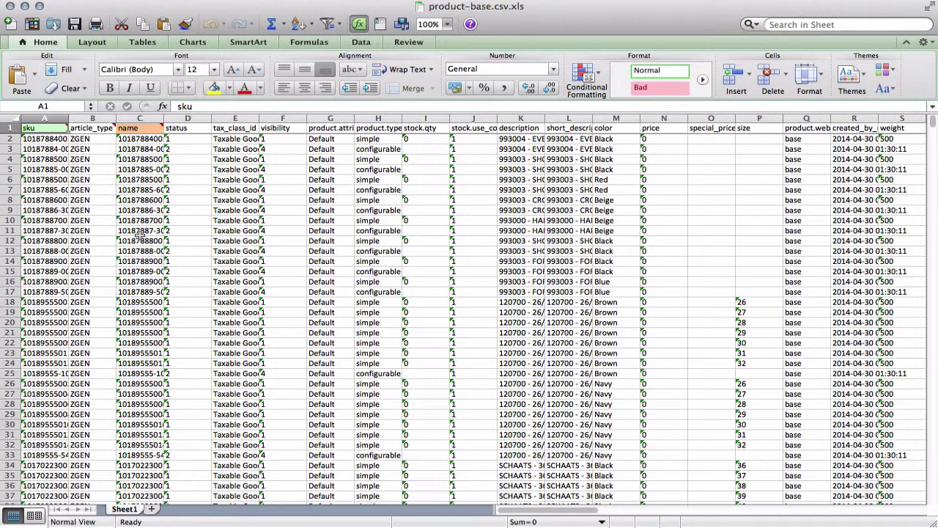
pyautogui.scroll(-6, 139, 233)
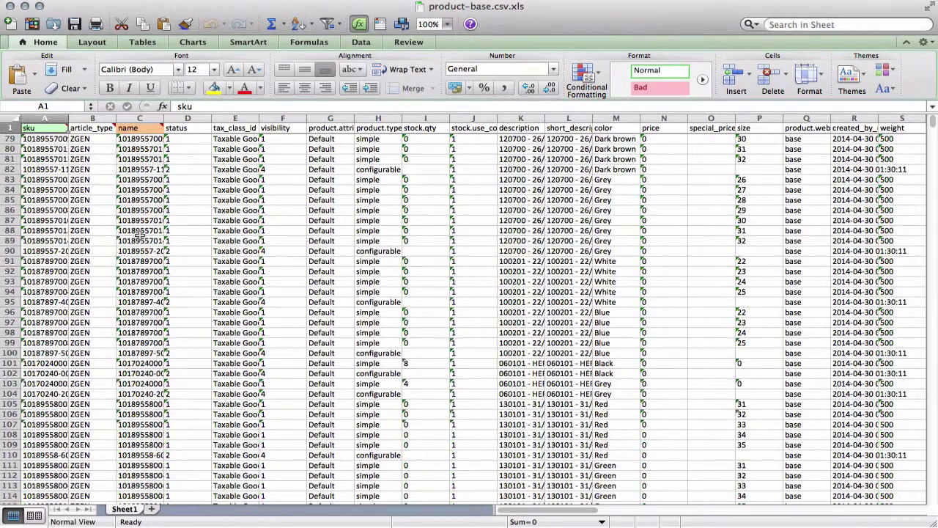
# - Return to the start of the report and read the sample comments attached to the sku, article_type and name header cells
pyautogui.scroll(2, 139, 234)
pyautogui.scroll(4, 139, 233)
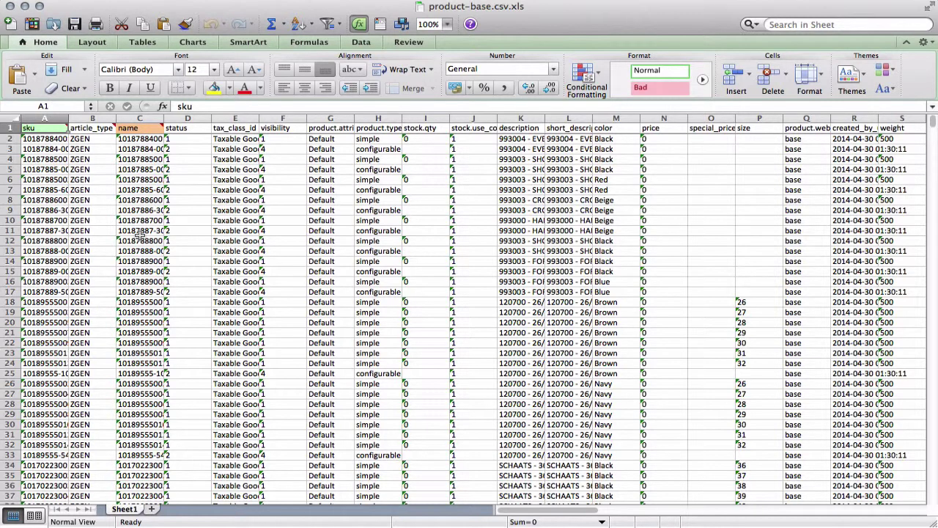
pyautogui.moveTo(37, 128)
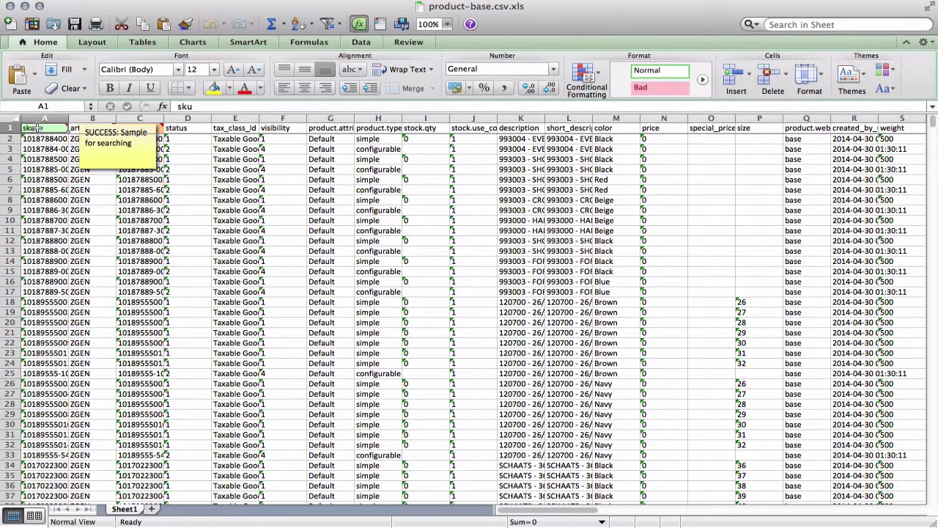
pyautogui.moveTo(77, 128)
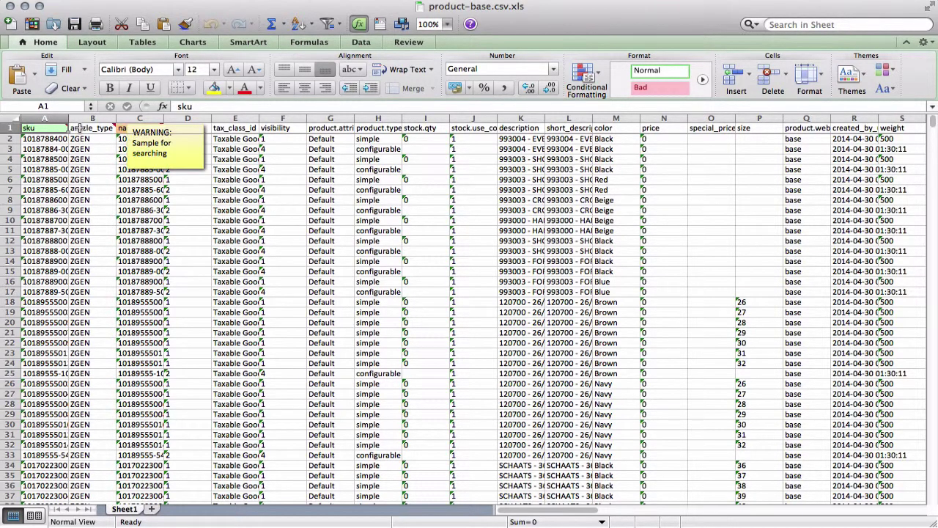
pyautogui.moveTo(129, 128)
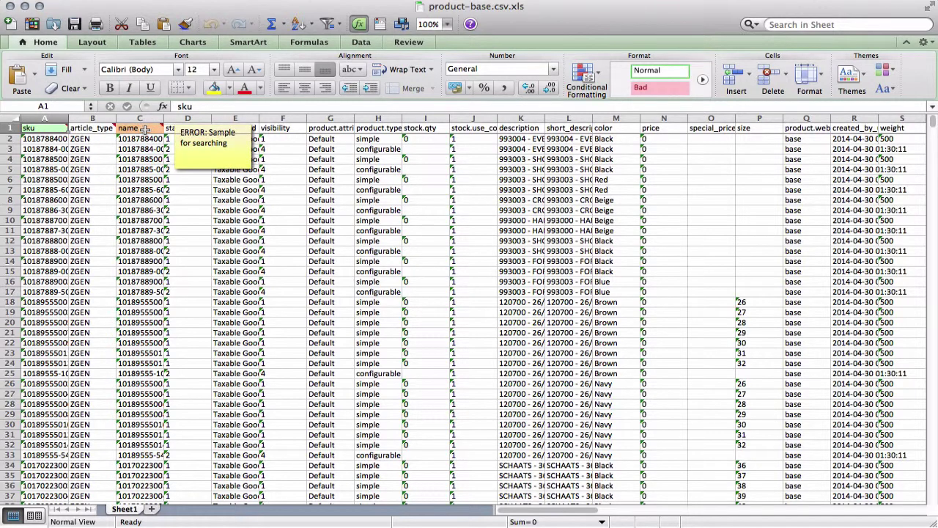
pyautogui.click(145, 130)
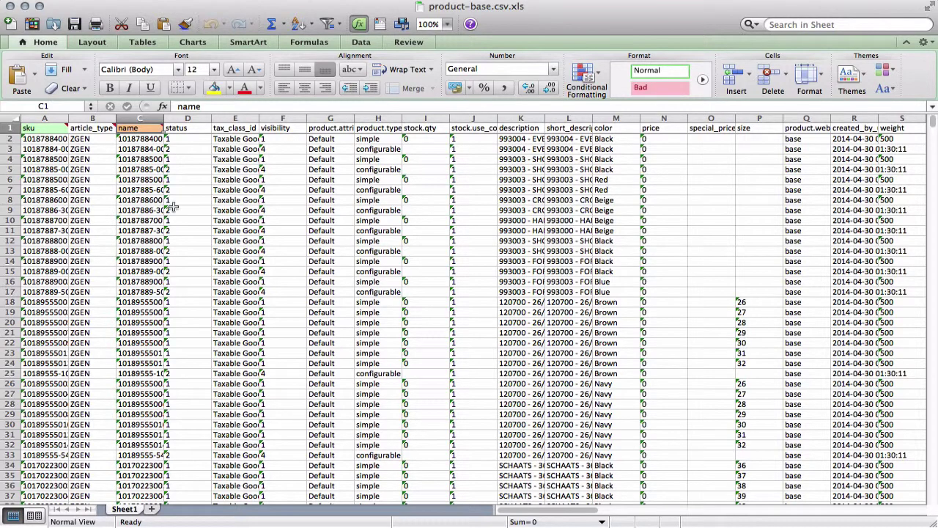
# - Look through the report's product rows for flagged cells, and close product-base.csv.xls to return to the profile status in Magento
pyautogui.scroll(-20, 171, 207)
pyautogui.scroll(-20, 171, 207)
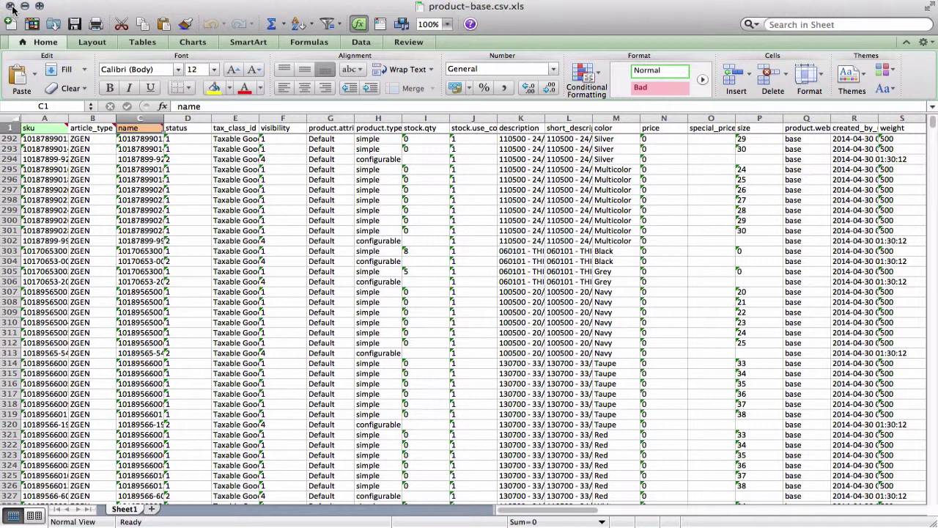
pyautogui.click(10, 7)
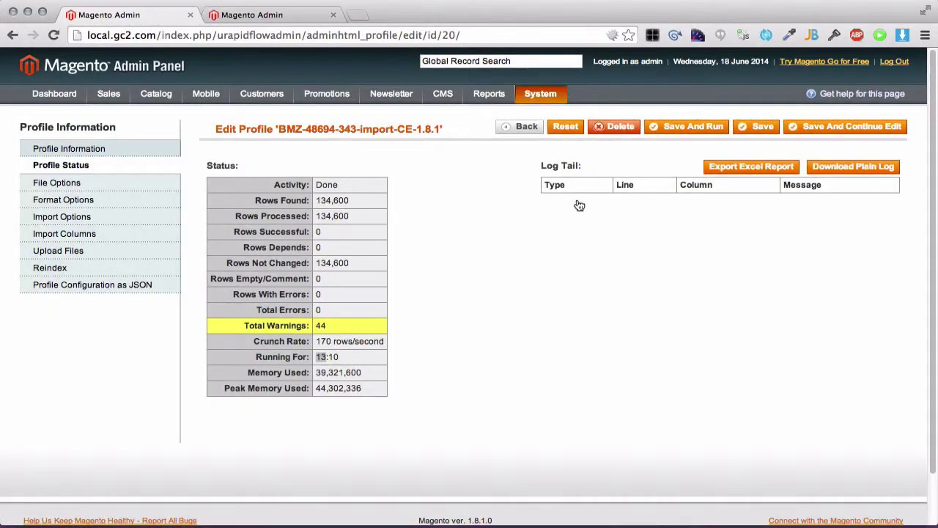